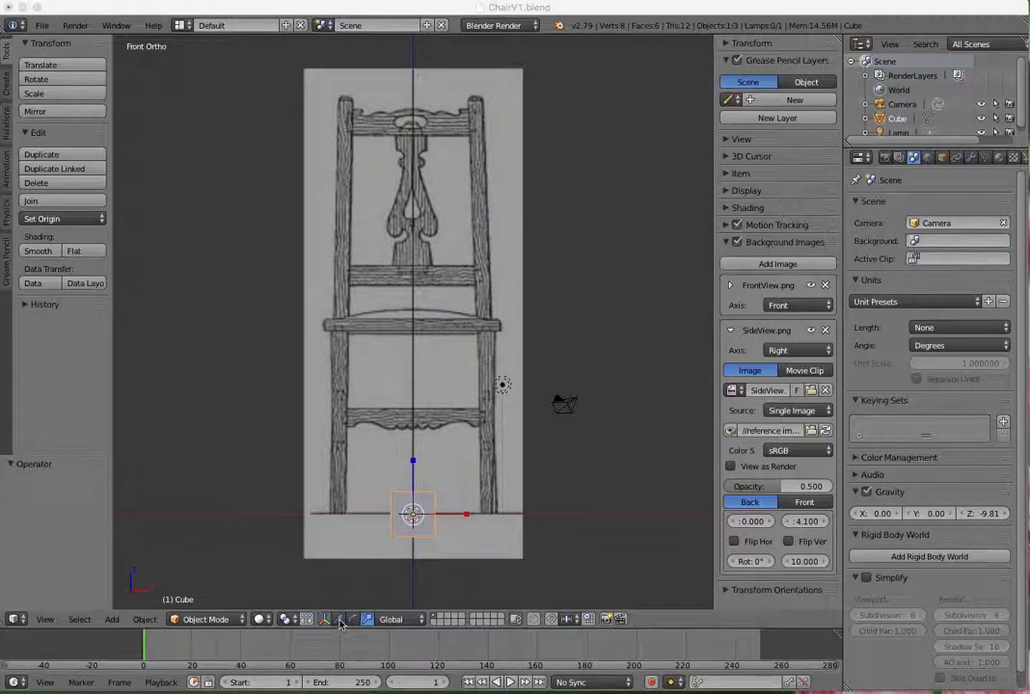
Raise the cube about 8.5 units along Z to the seat height of the front reference image.
{"action": "left_click", "coordinate": [339, 621]}
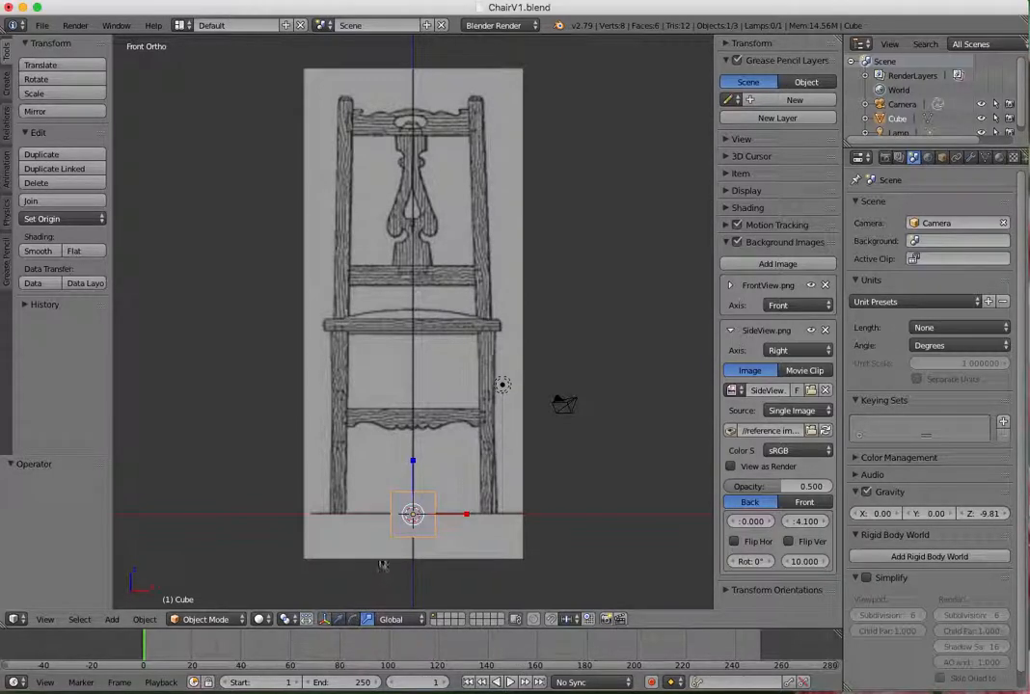
{"action": "left_click", "coordinate": [339, 622]}
{"action": "left_click_drag", "start_coordinate": [415, 466], "coordinate": [419, 280]}
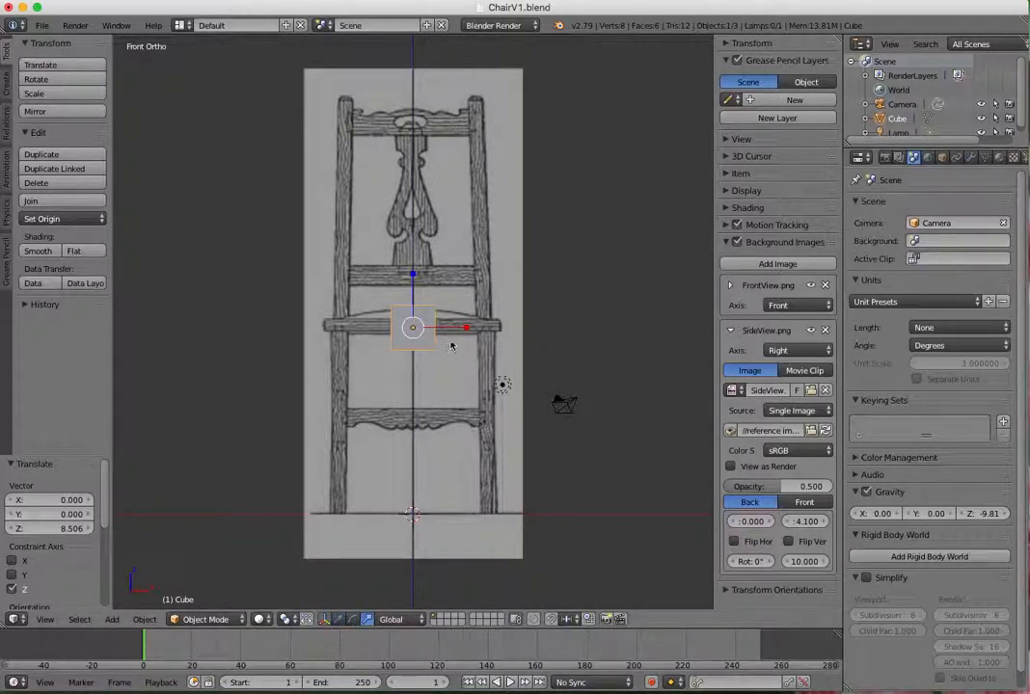
Scale the cube by about 3.96 along X and 0.33 along Z to match the seat's width and thickness.
{"action": "key", "text": "s"}
{"action": "key", "text": "x"}
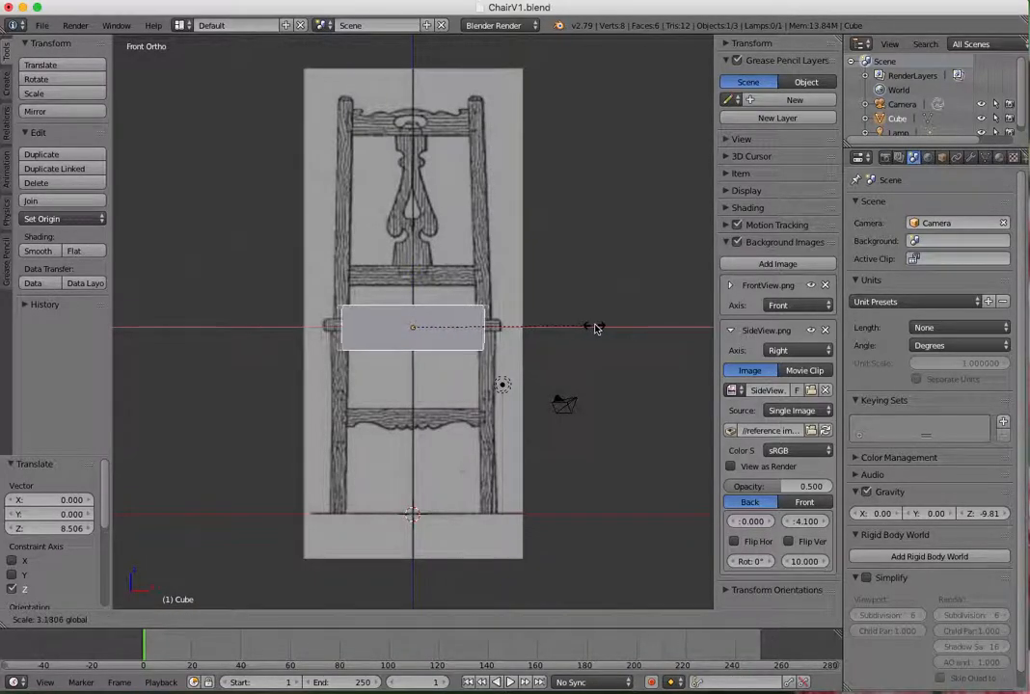
{"action": "left_click", "coordinate": [632, 329]}
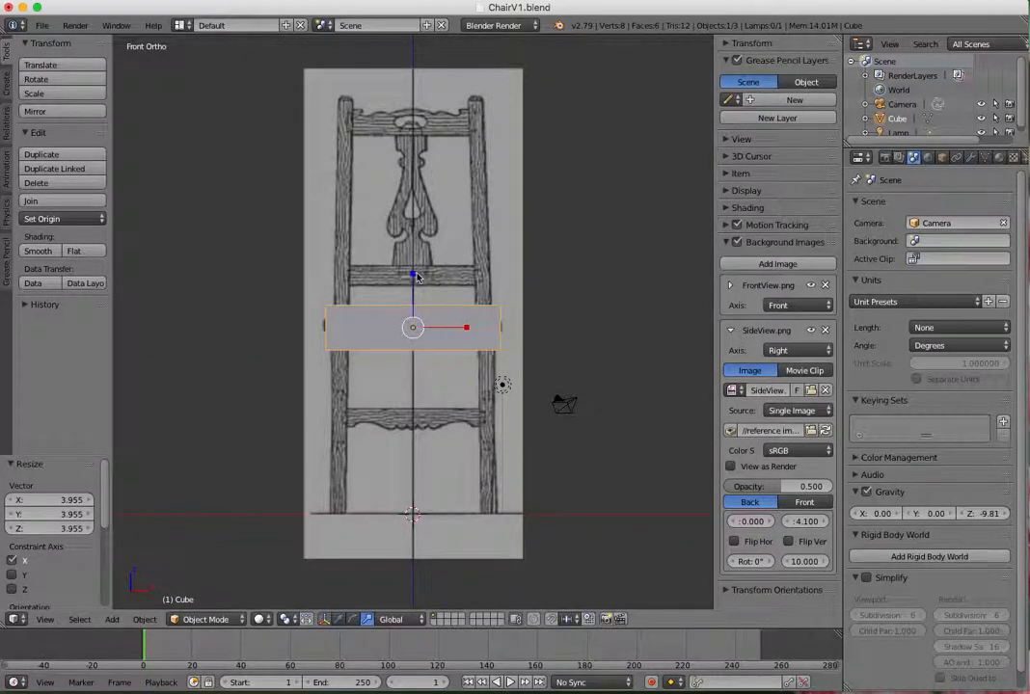
{"action": "key", "text": "s"}
{"action": "key", "text": "z"}
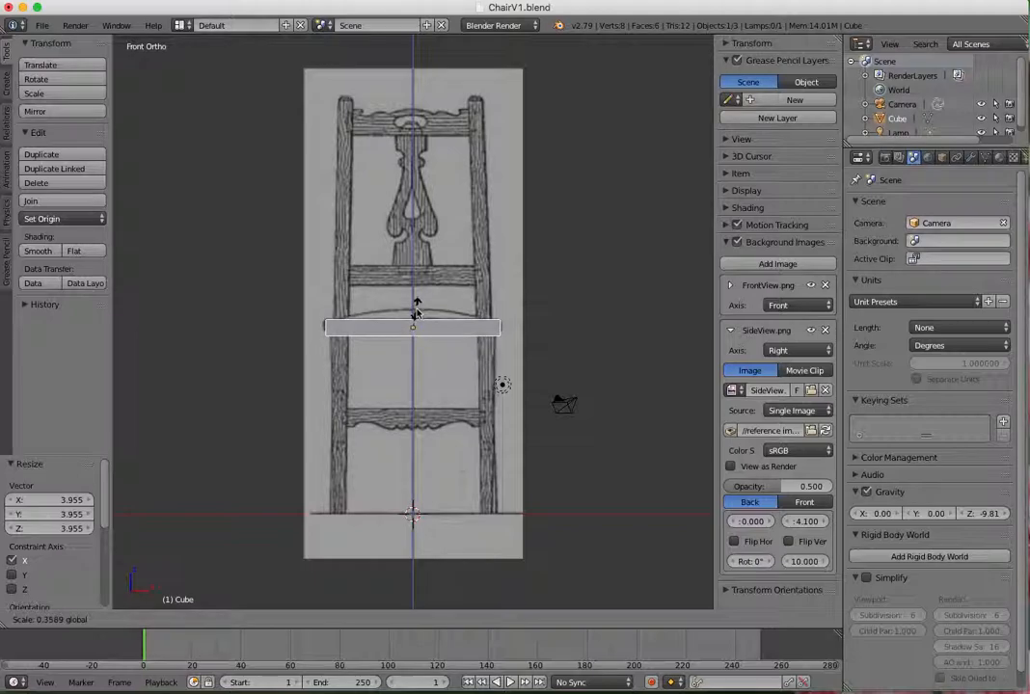
{"action": "left_click", "coordinate": [416, 311]}
Widen the seat slab by a factor of about 1.03 along X and raise it about 0.065 along Z.
{"action": "key", "text": "s"}
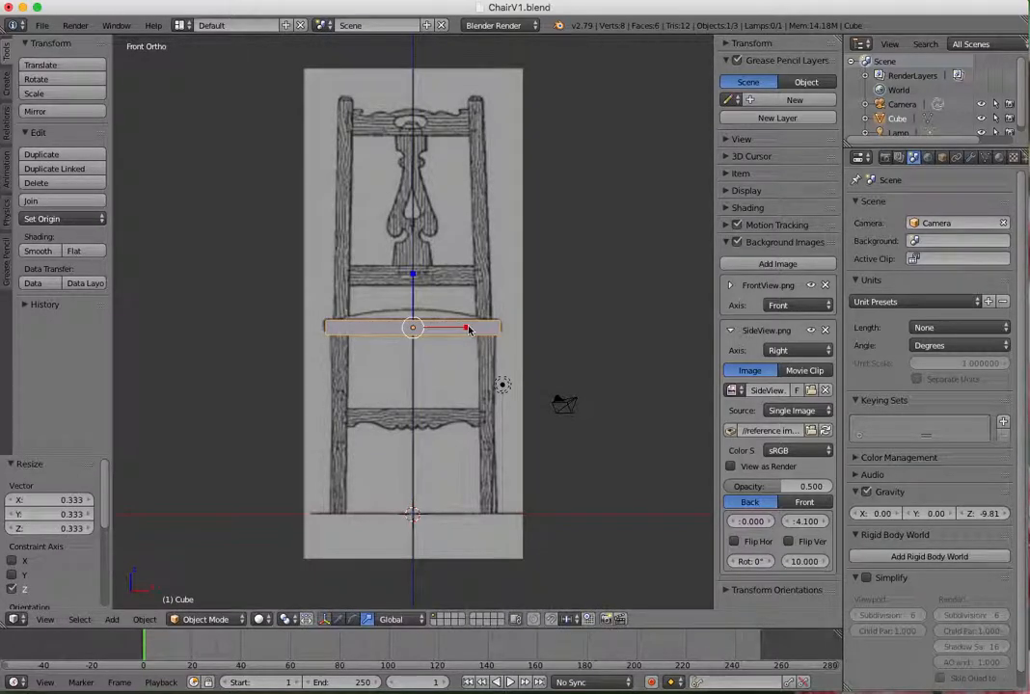
{"action": "key", "text": "x"}
{"action": "left_click", "coordinate": [468, 329]}
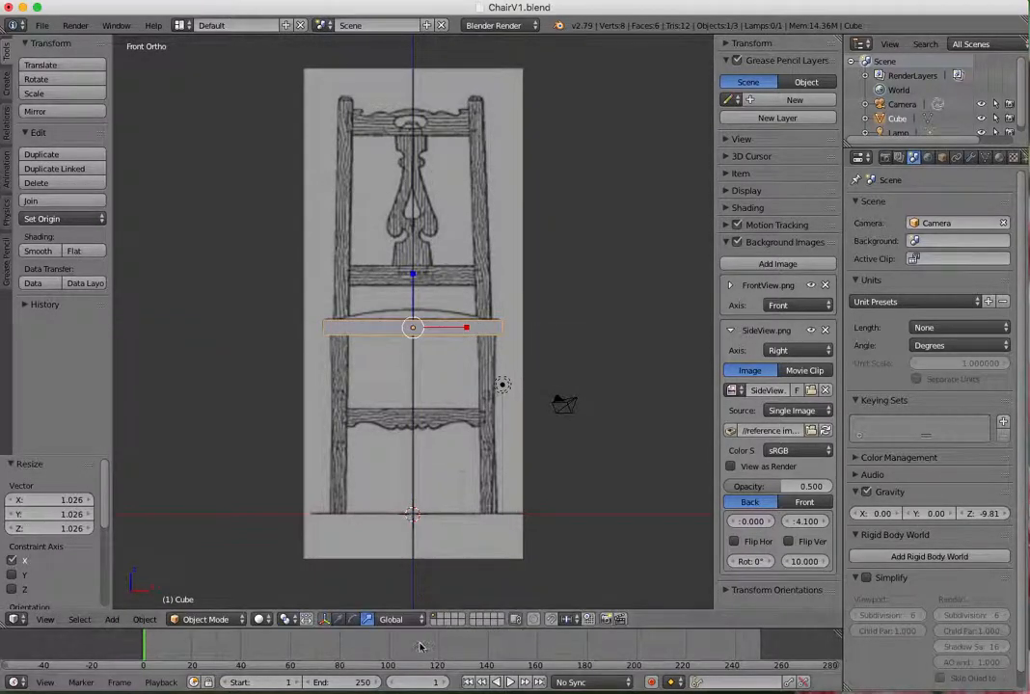
{"action": "left_click_drag", "start_coordinate": [412, 278], "coordinate": [410, 276]}
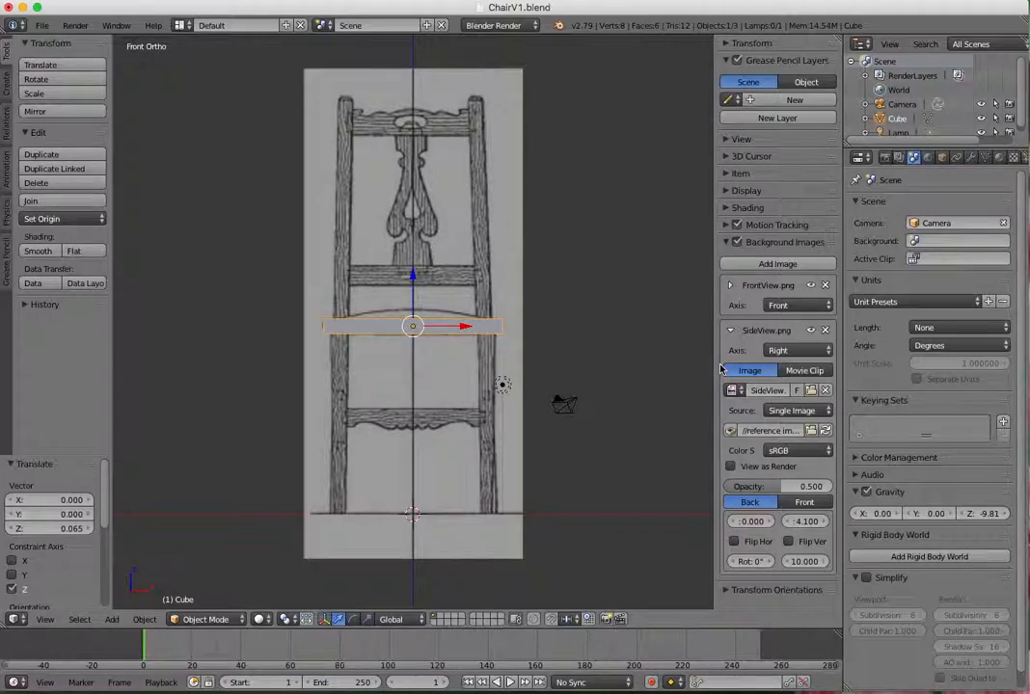
In the right view, fit the slab to the seat depth by scaling about 3.62 and 1.14 along Y and moving it about -0.59 in Y.
{"action": "key", "text": "KP_3"}
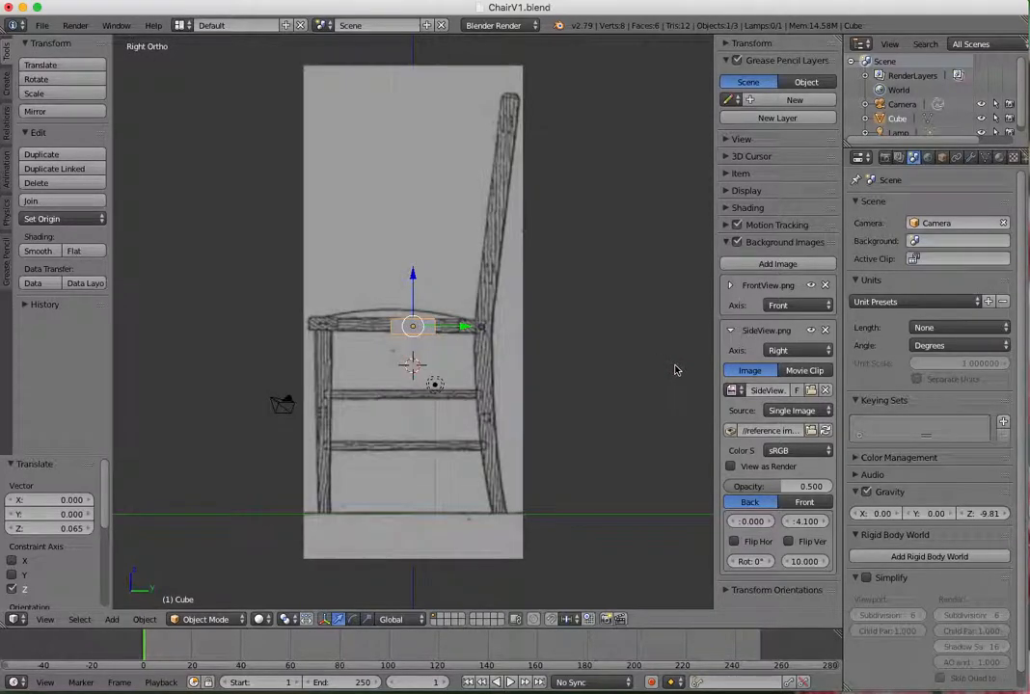
{"action": "left_click", "coordinate": [365, 619]}
{"action": "left_click_drag", "start_coordinate": [467, 327], "coordinate": [608, 330]}
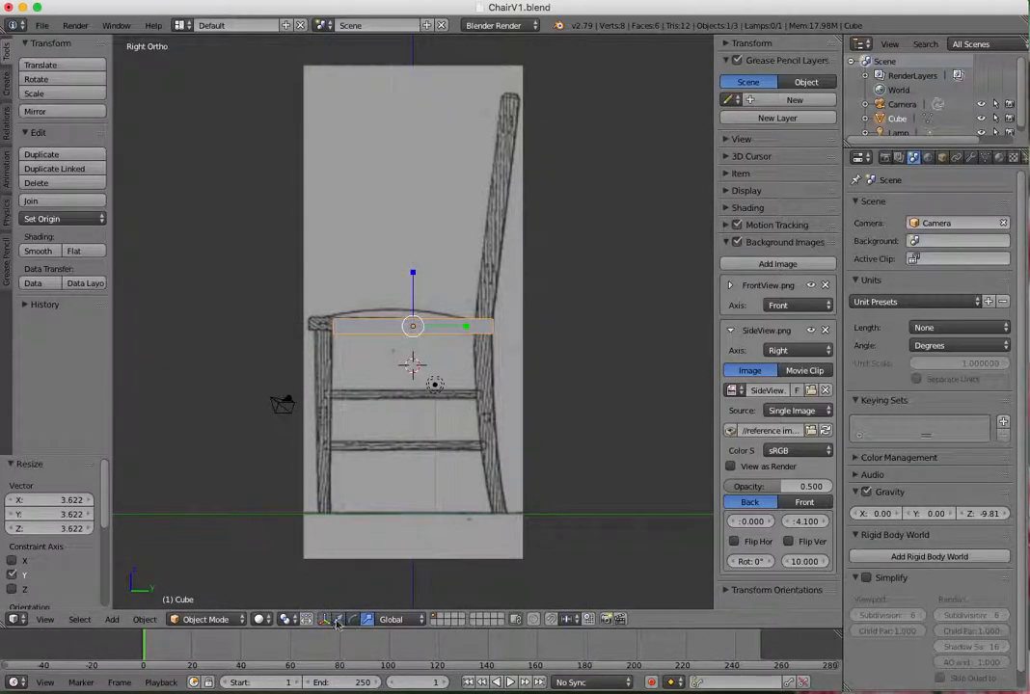
{"action": "mouse_move", "coordinate": [463, 327]}
{"action": "left_mouse_down"}
{"action": "mouse_move", "coordinate": [471, 334]}
{"action": "mouse_move", "coordinate": [456, 331]}
{"action": "left_mouse_up"}
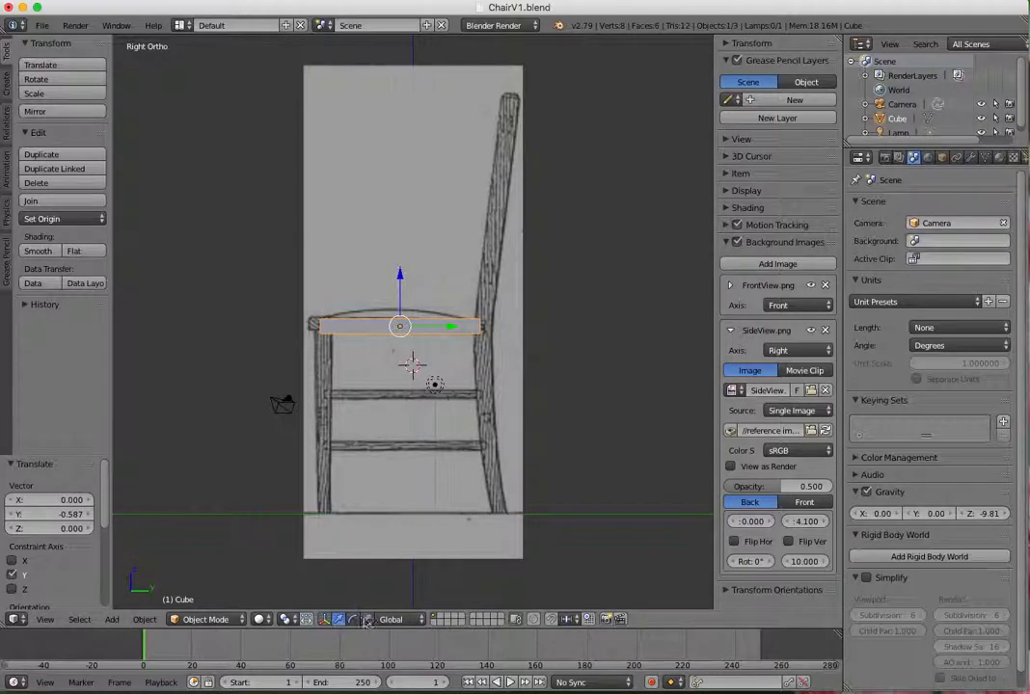
{"action": "key", "text": "s"}
{"action": "key", "text": "y"}
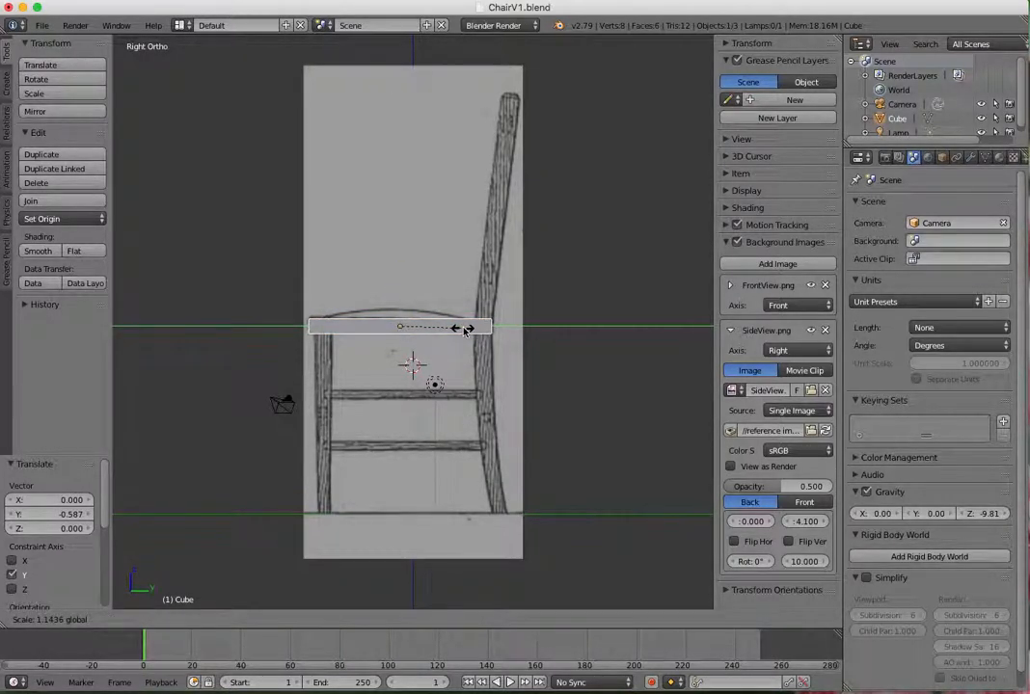
{"action": "left_click", "coordinate": [467, 329]}
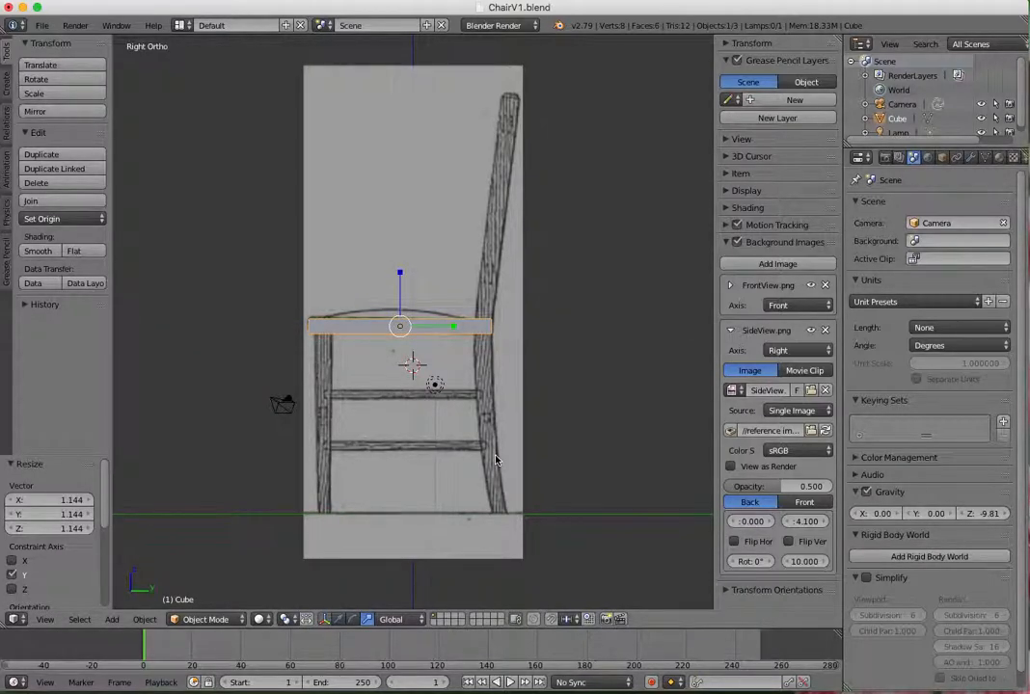
In Edit Mode, add a single centred loop cut that divides the seat slab into left and right halves.
{"action": "key", "text": "KP_1"}
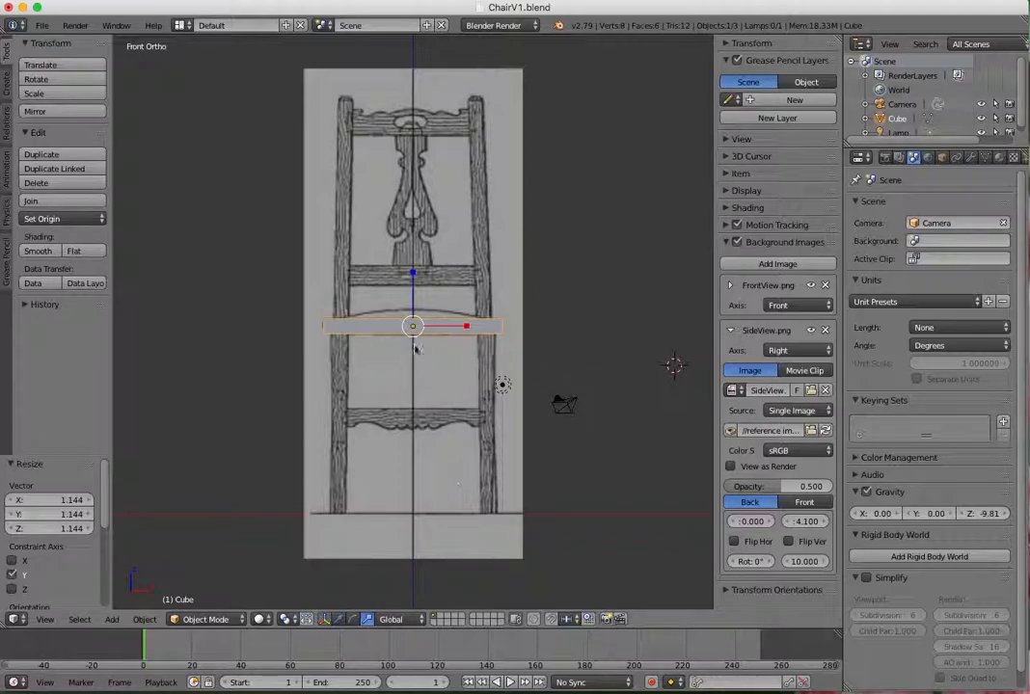
{"action": "scroll", "coordinate": [417, 335], "scroll_direction": "down", "scroll_amount": 1}
{"action": "scroll", "coordinate": [417, 336], "scroll_direction": "up", "scroll_amount": 2}
{"action": "scroll", "coordinate": [418, 336], "scroll_direction": "up", "scroll_amount": 4}
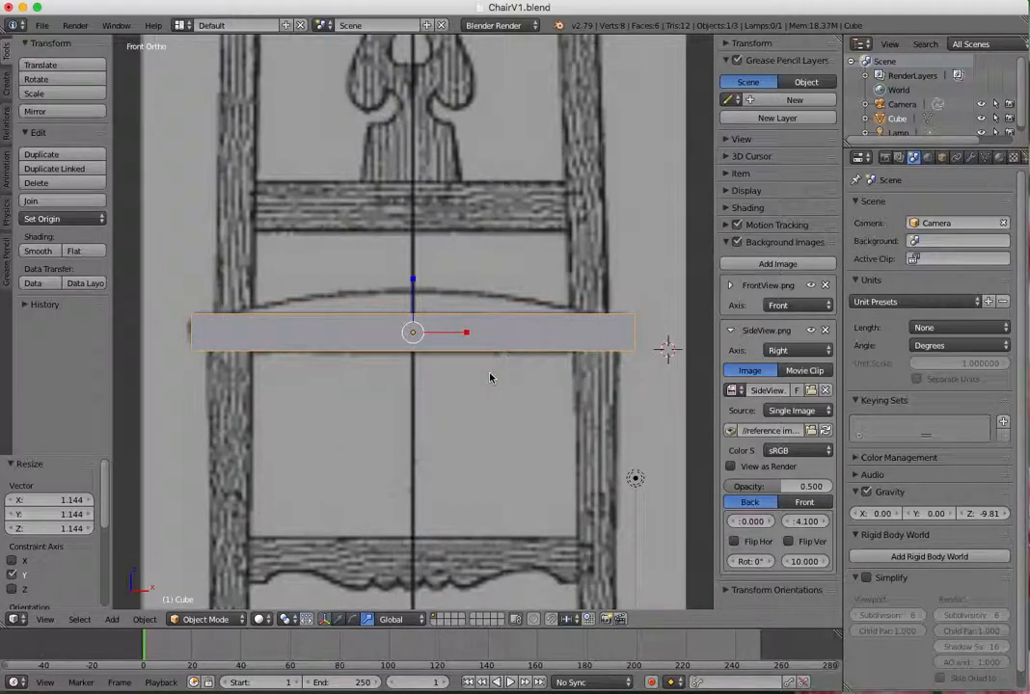
{"action": "left_click", "coordinate": [414, 344]}
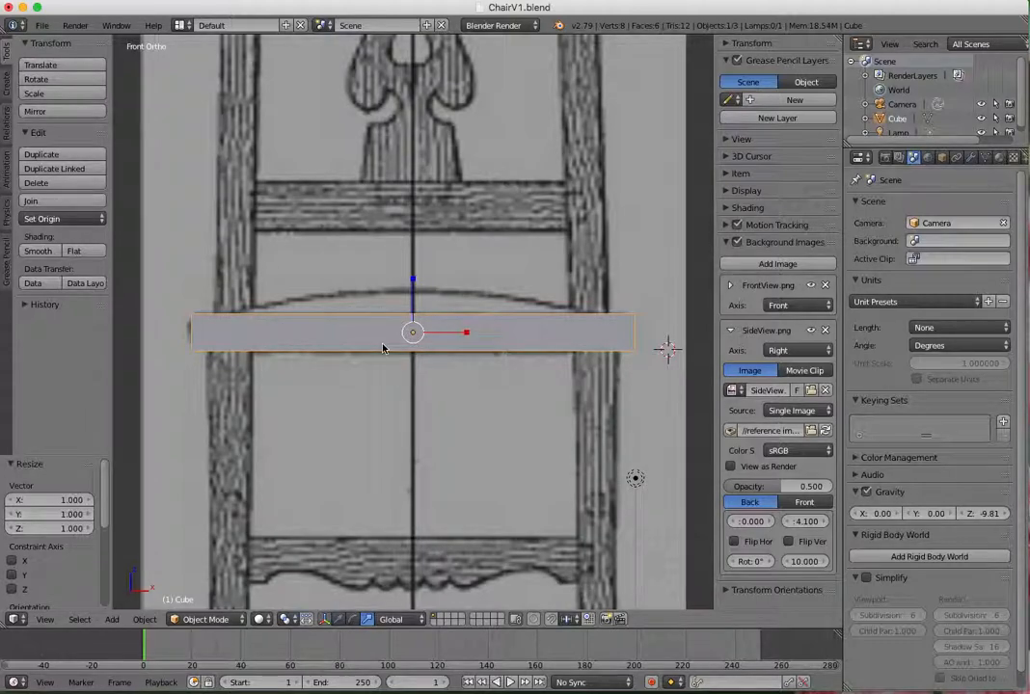
{"action": "left_click", "coordinate": [339, 620]}
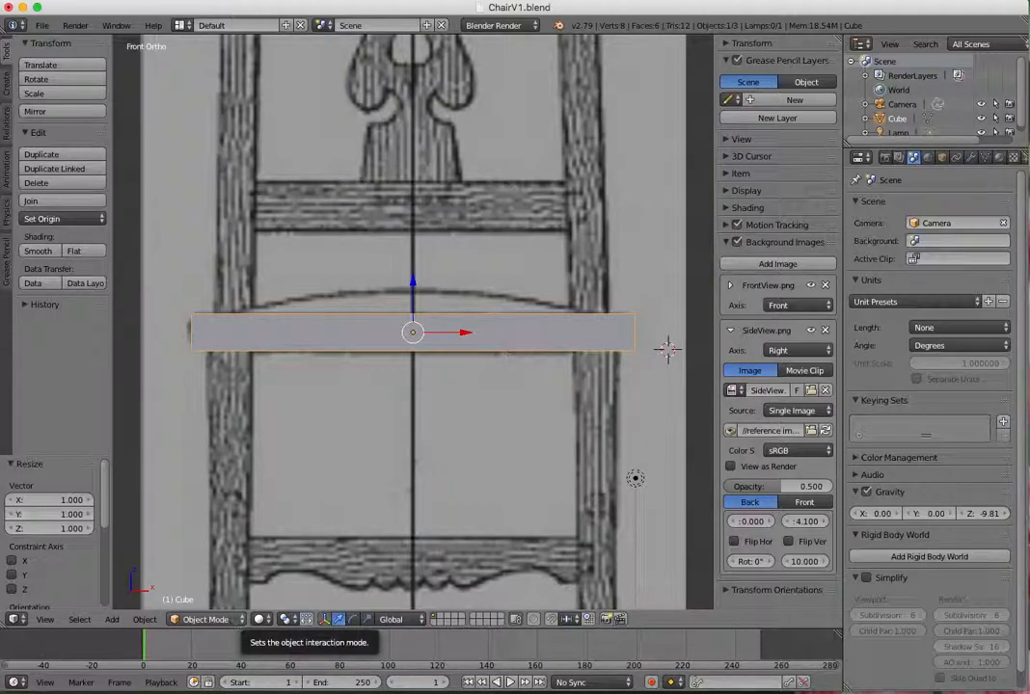
{"action": "left_click", "coordinate": [205, 619]}
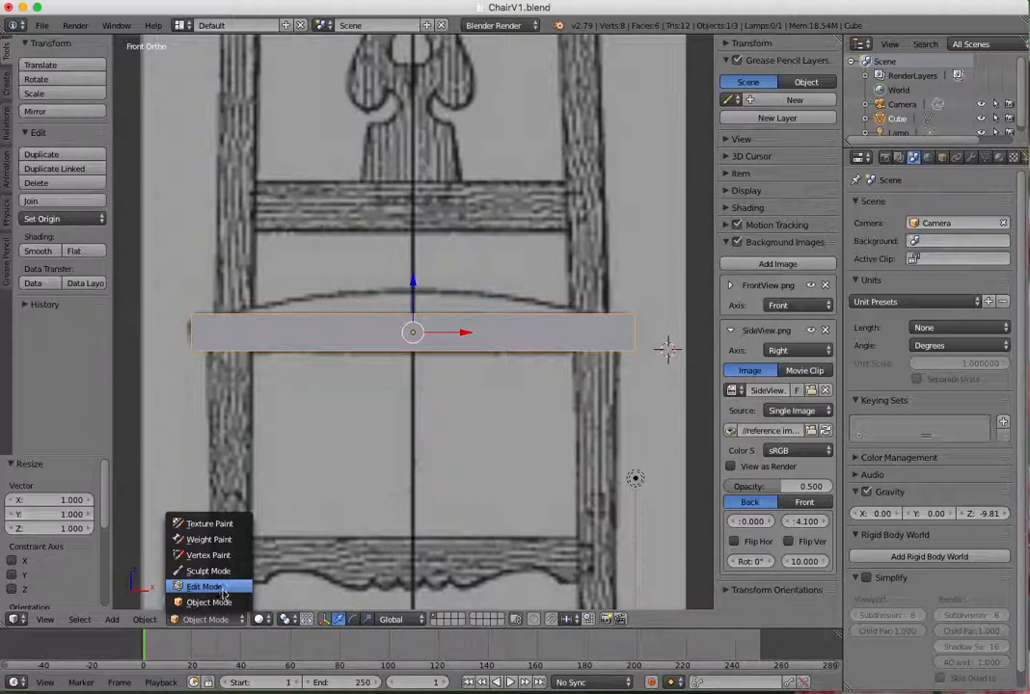
{"action": "left_click", "coordinate": [207, 592]}
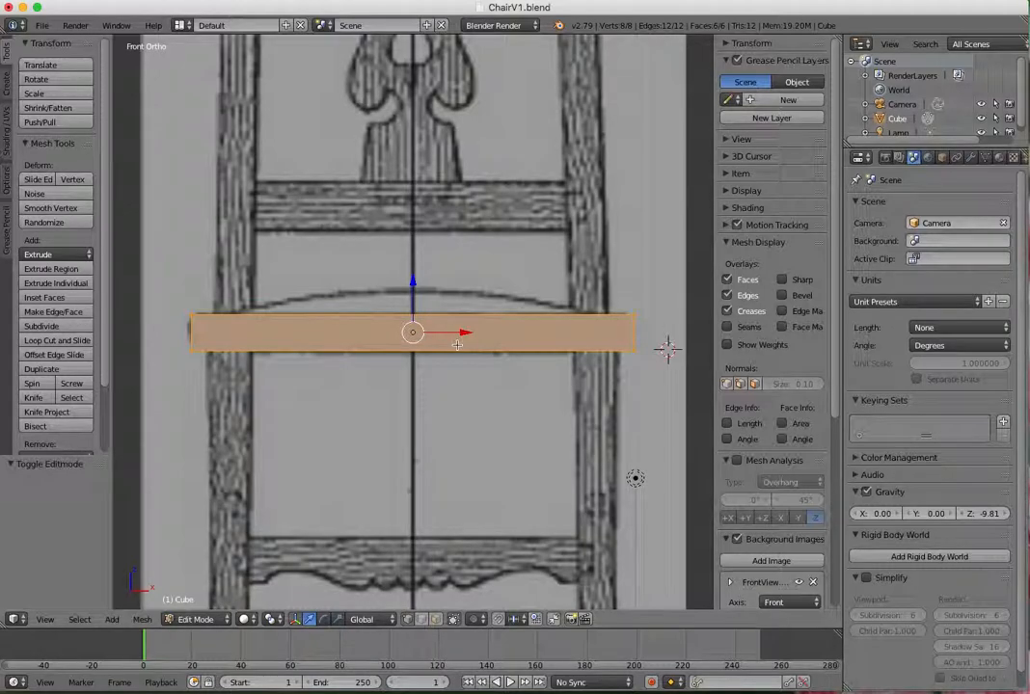
{"action": "key", "text": "ctrl+r"}
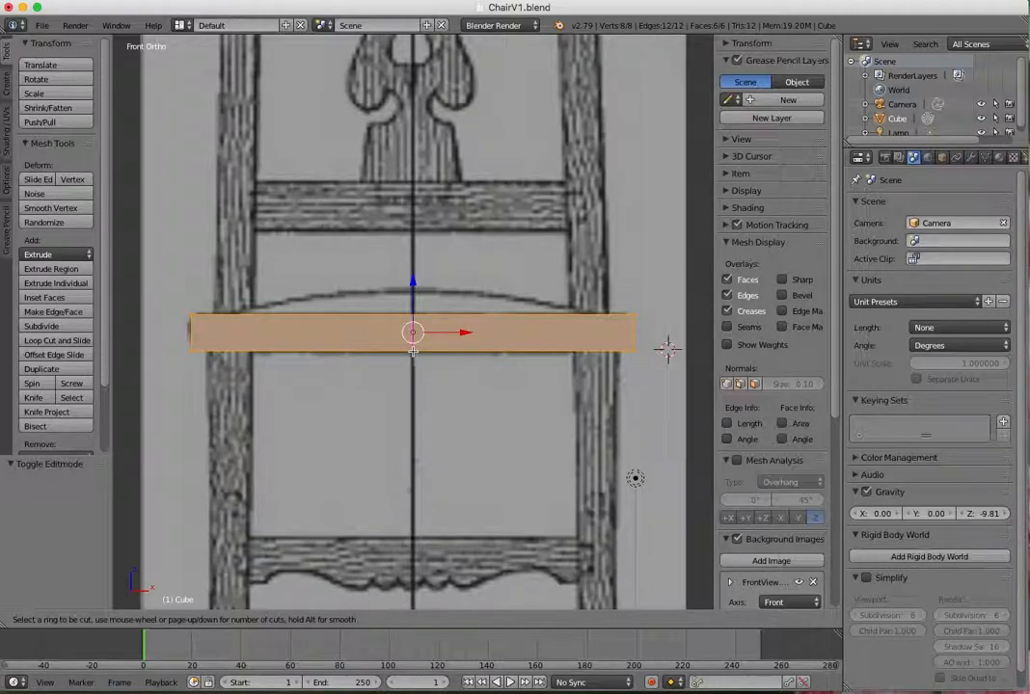
{"action": "left_click", "coordinate": [411, 349]}
{"action": "right_click", "coordinate": [413, 349]}
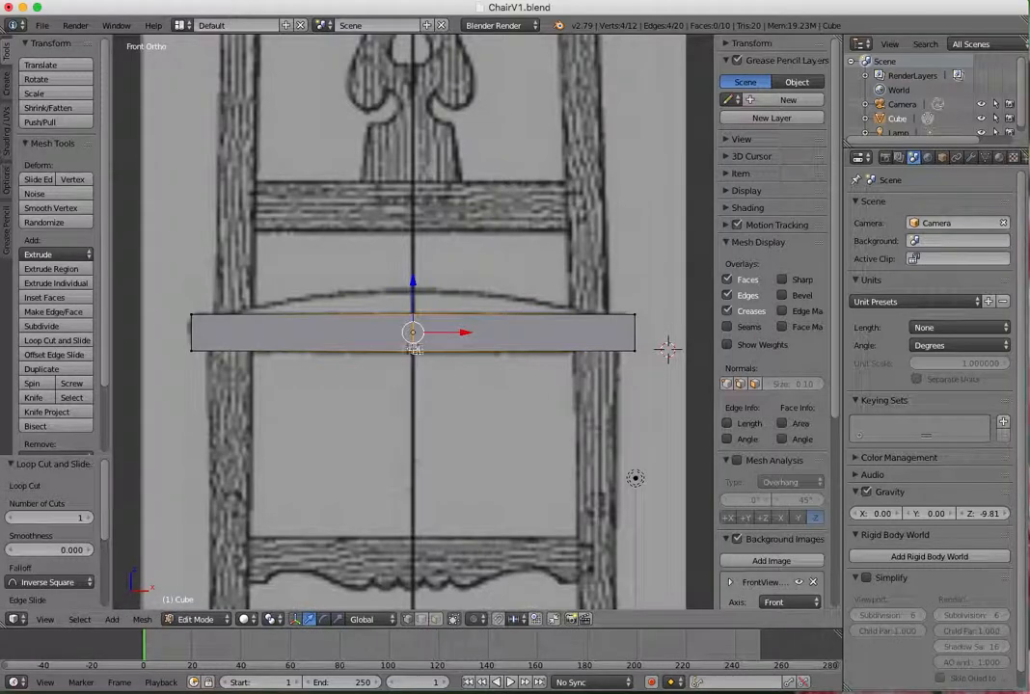
Delete the vertices at the left end of the slab, using wireframe display to select them all, and restore solid shading.
{"action": "middle_click_drag", "start_coordinate": [443, 188], "coordinate": [569, 265]}
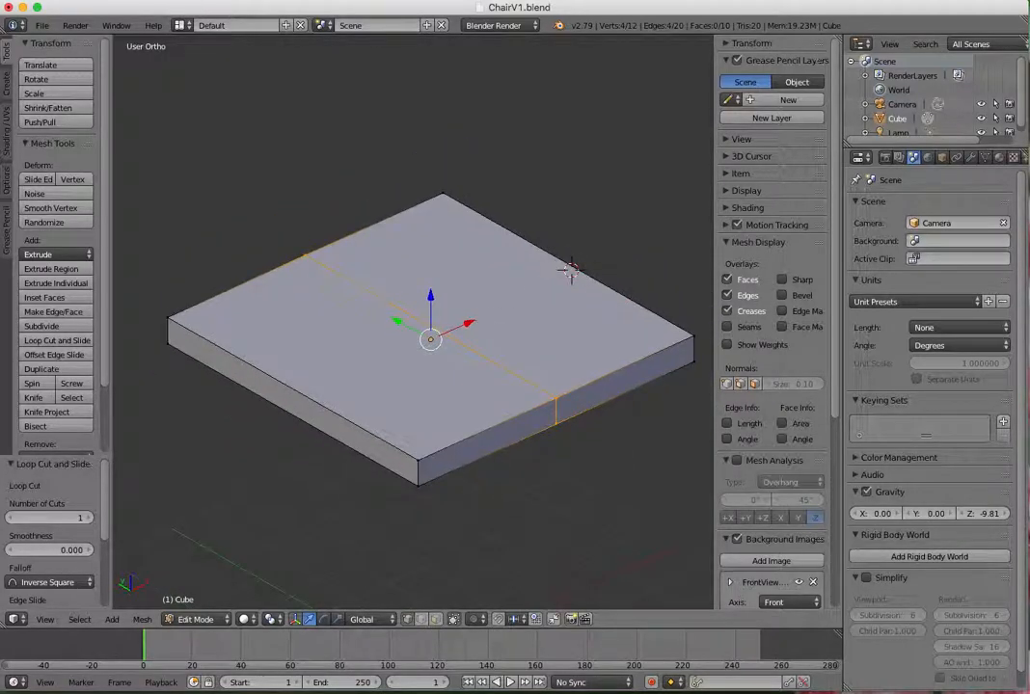
{"action": "middle_click_drag", "start_coordinate": [583, 434], "coordinate": [555, 413]}
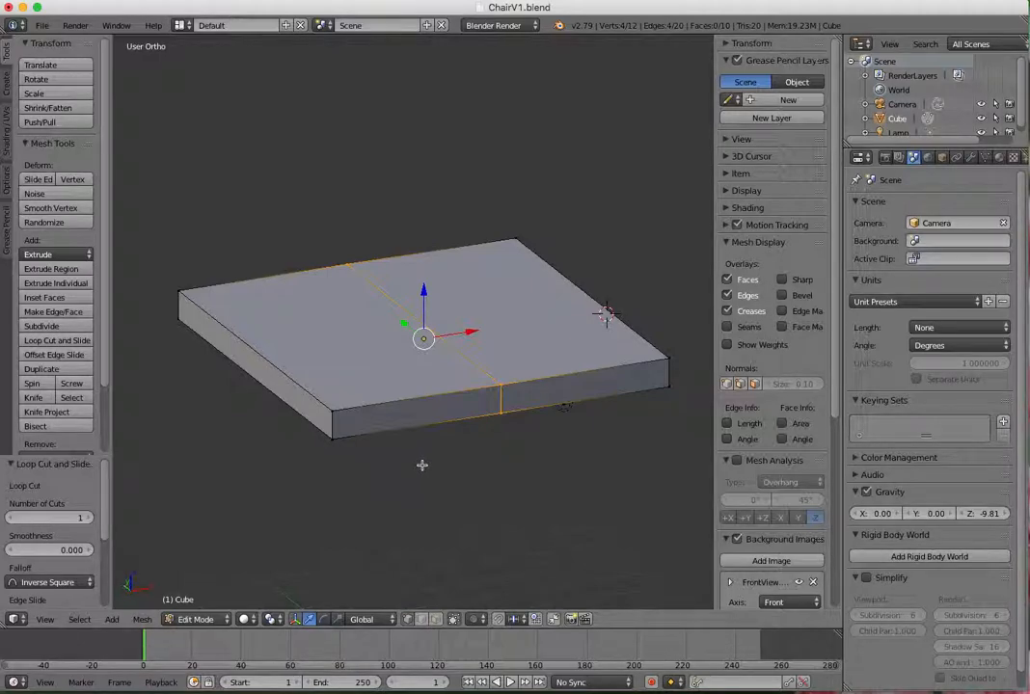
{"action": "key", "text": "z"}
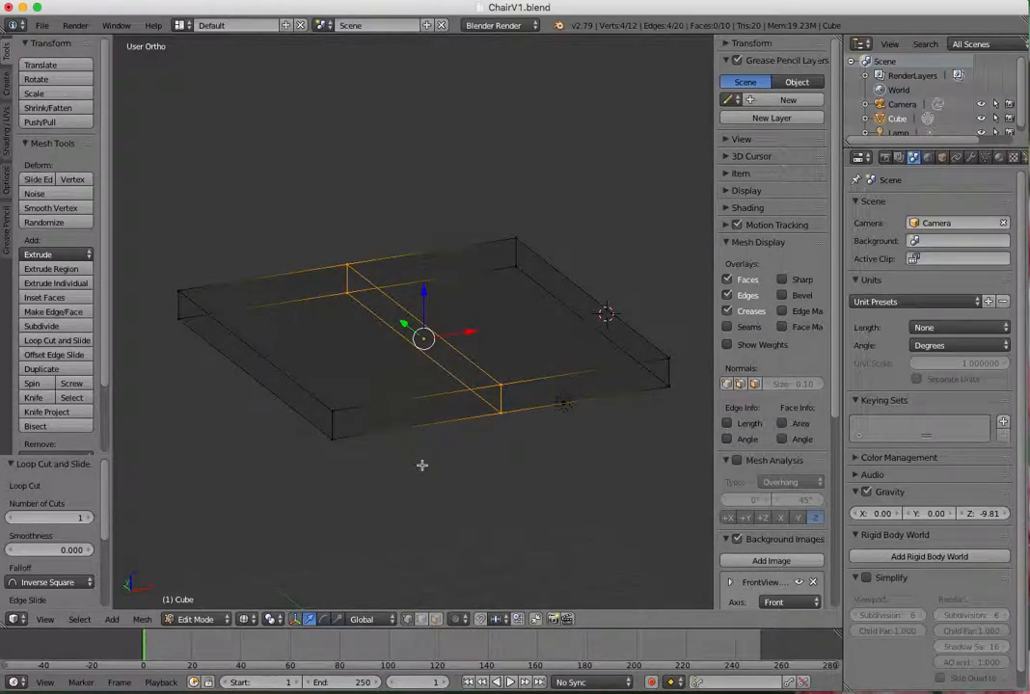
{"action": "key", "text": "a"}
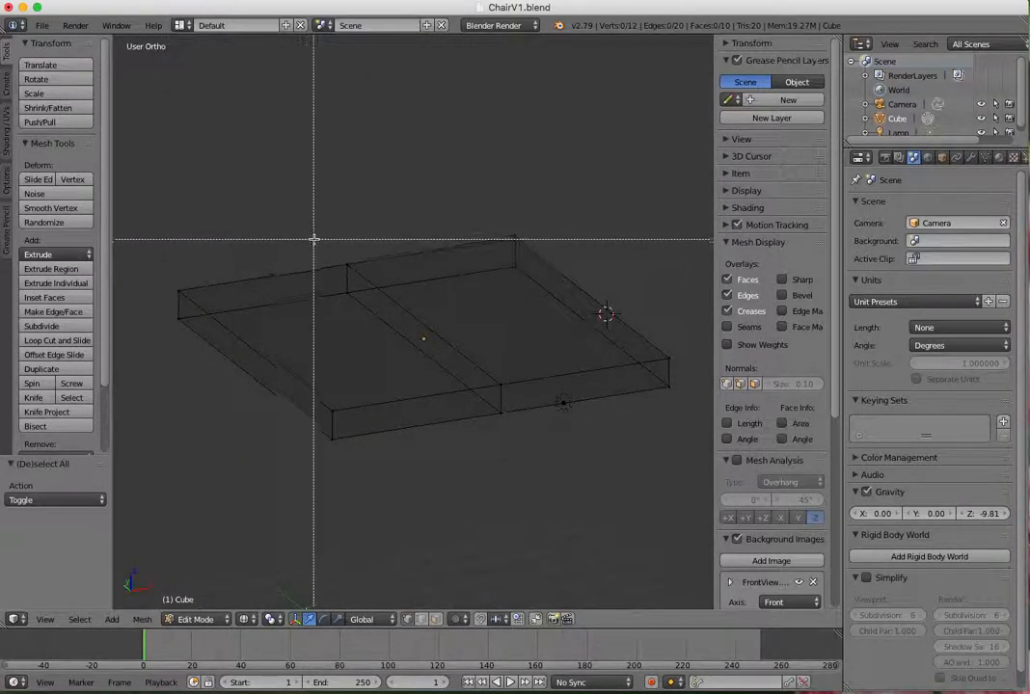
{"action": "left_click_drag", "start_coordinate": [171, 268], "coordinate": [339, 471]}
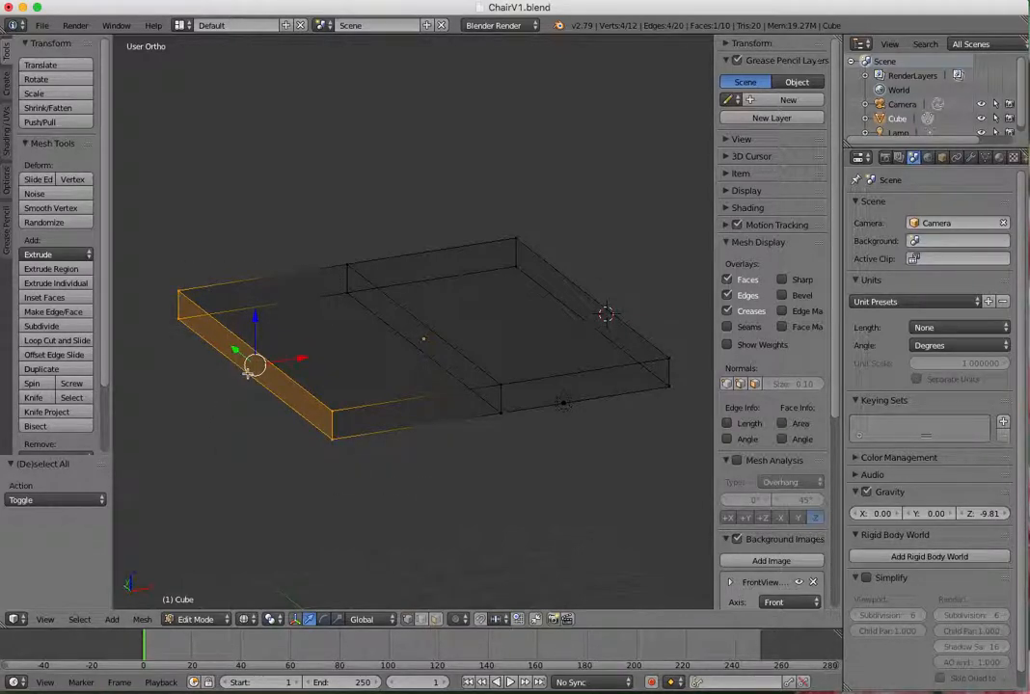
{"action": "key", "text": "x"}
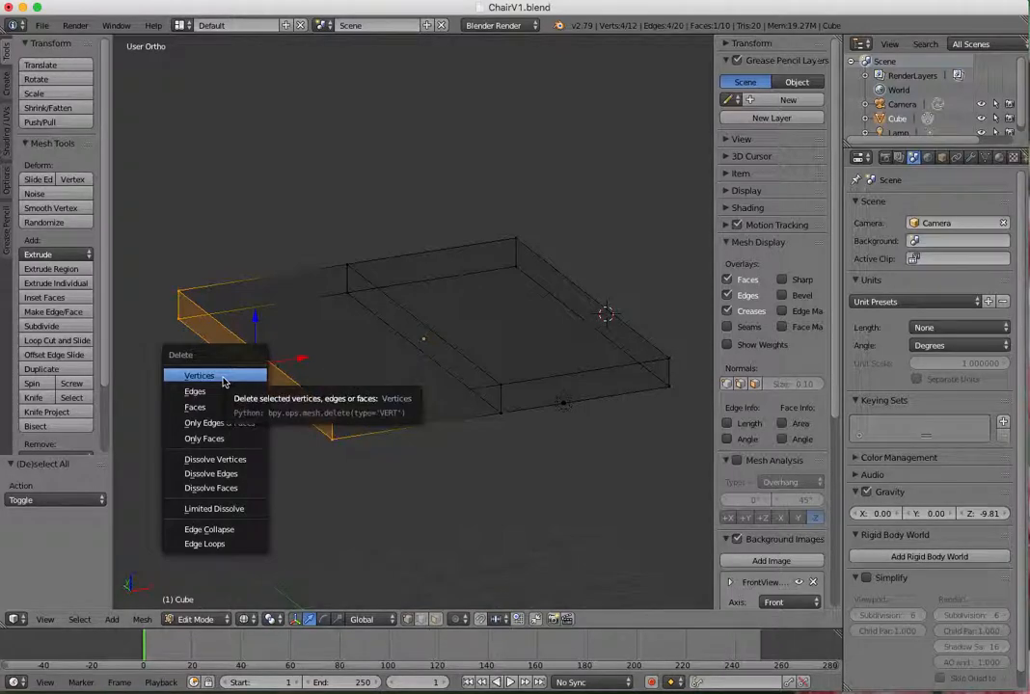
{"action": "left_click", "coordinate": [222, 378]}
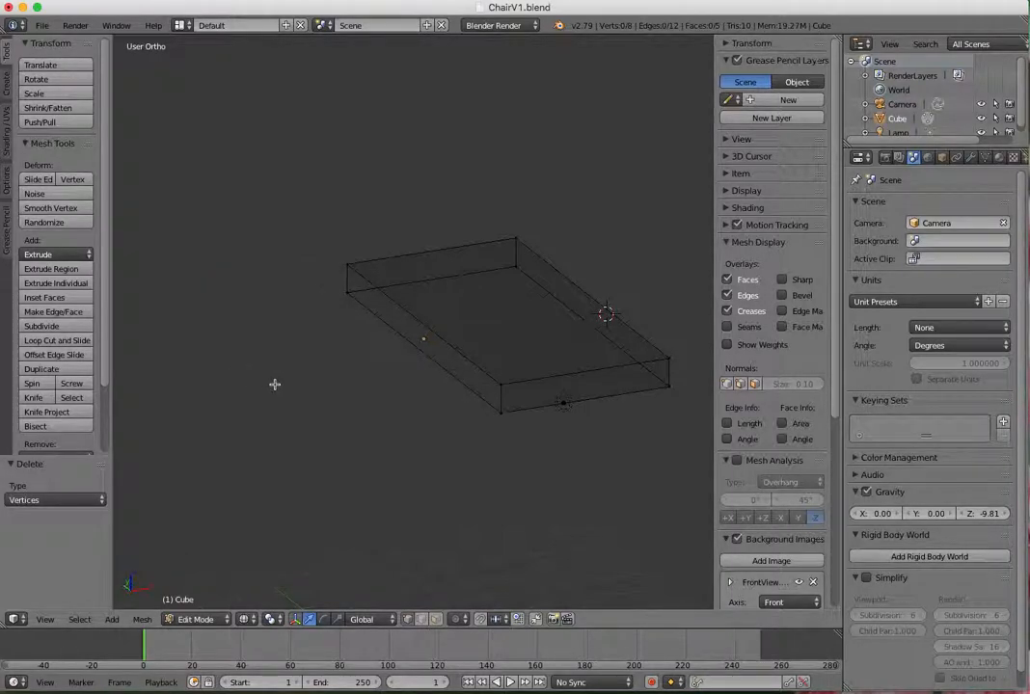
{"action": "key", "text": "z"}
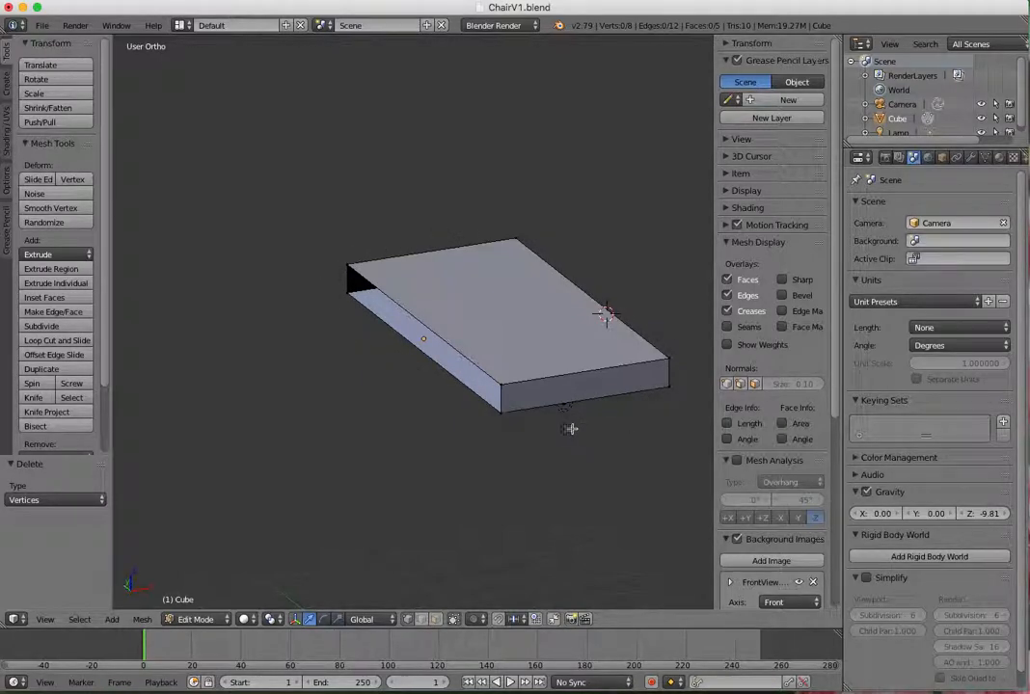
Add a Mirror modifier across the X axis to the remaining half of the seat slab.
{"action": "middle_click_drag", "start_coordinate": [398, 421], "coordinate": [462, 437]}
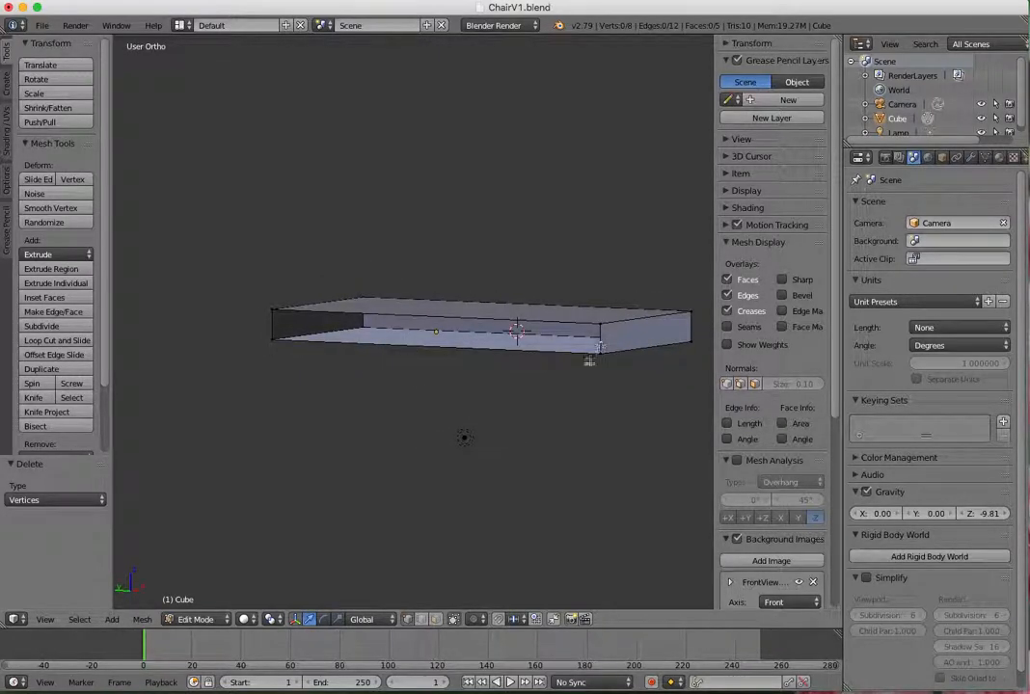
{"action": "middle_click_drag", "start_coordinate": [643, 408], "coordinate": [547, 436]}
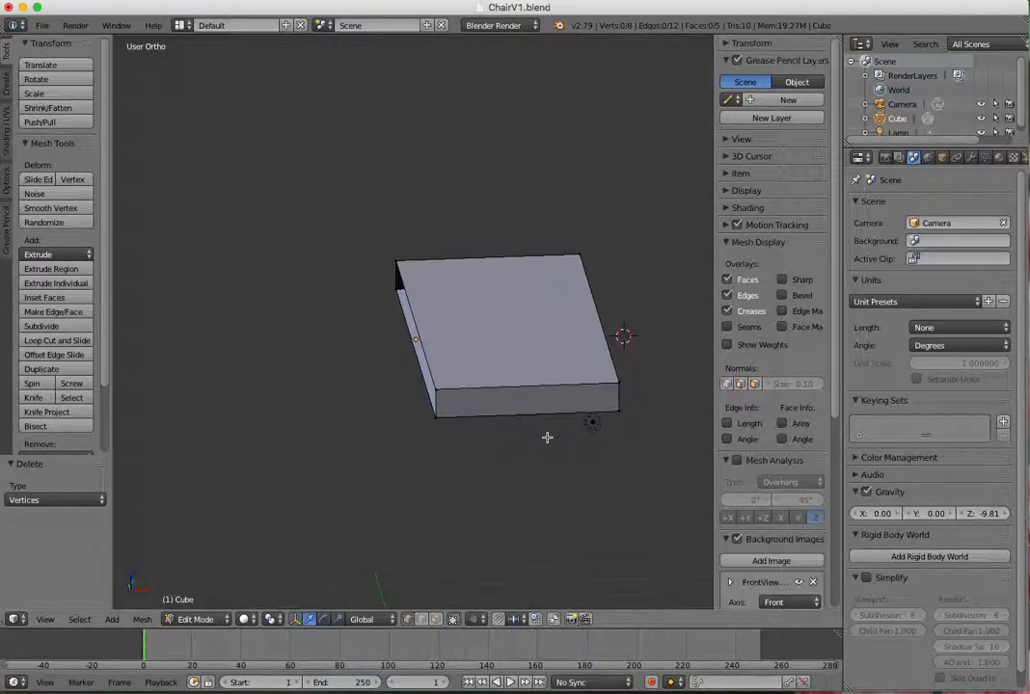
{"action": "key", "text": "KP_1"}
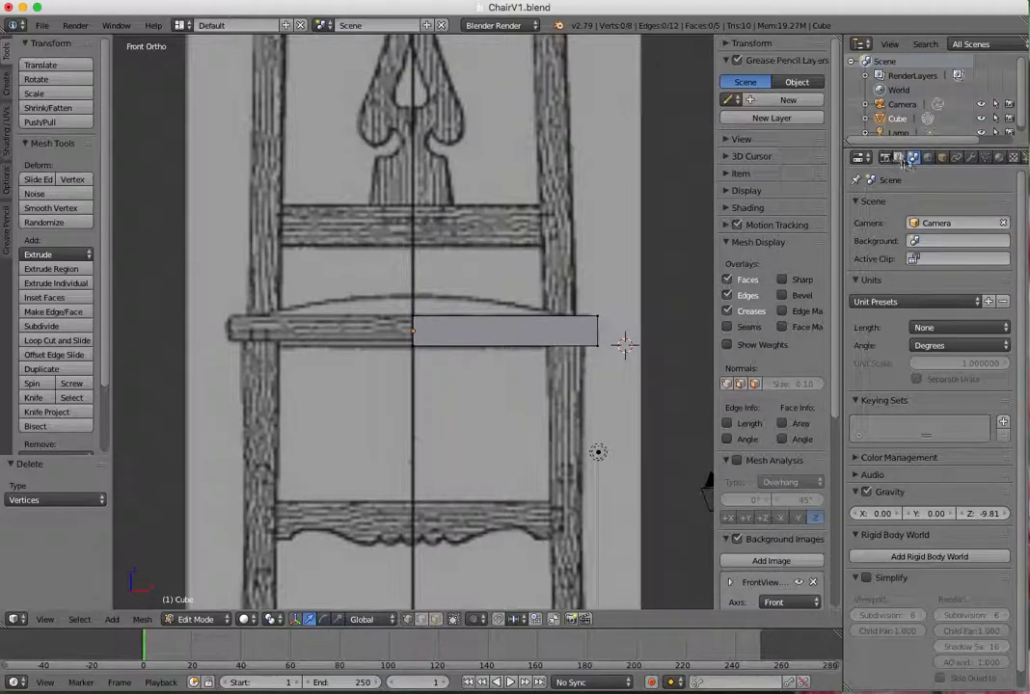
{"action": "left_click", "coordinate": [970, 160]}
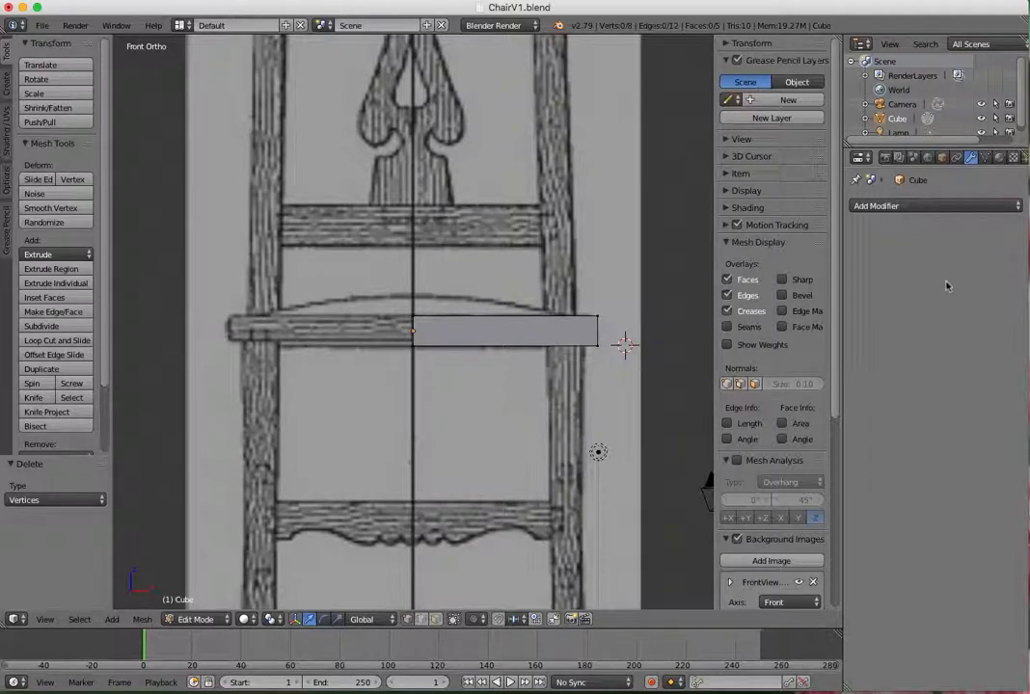
{"action": "left_click", "coordinate": [994, 210]}
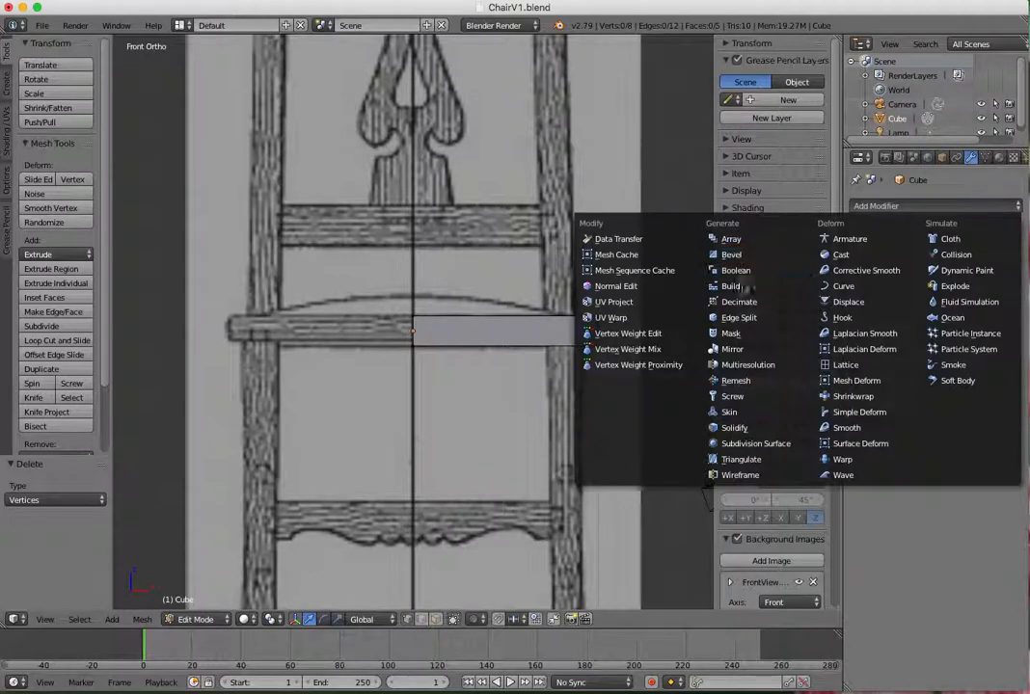
{"action": "left_click", "coordinate": [742, 351]}
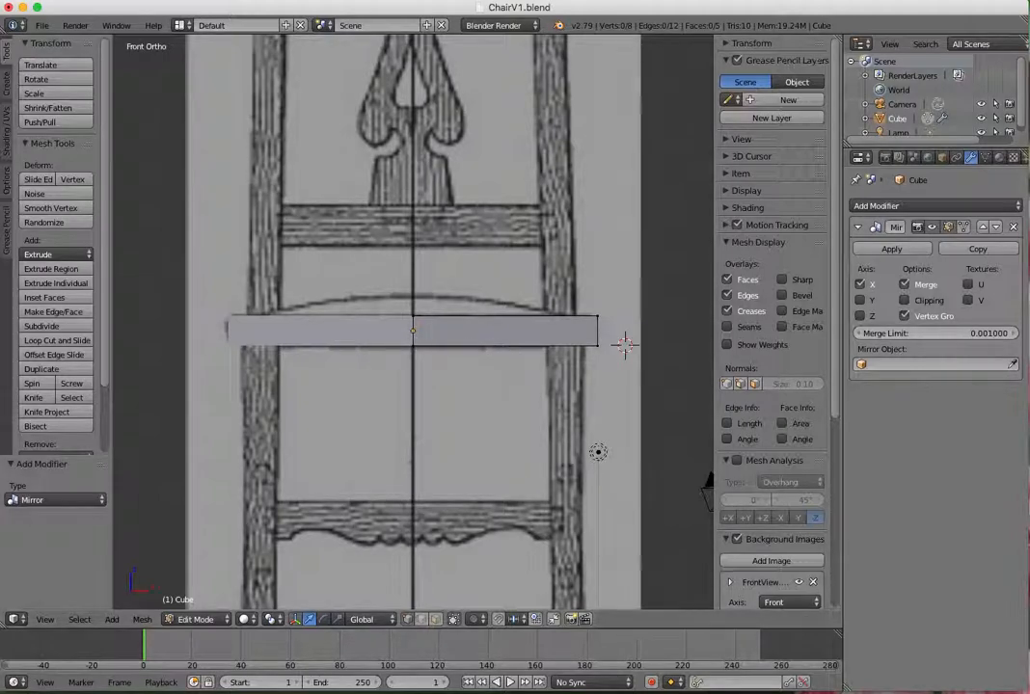
Collapse the Mesh Display and Background Images settings and hide the reference images behind the model.
{"action": "left_click", "coordinate": [727, 244]}
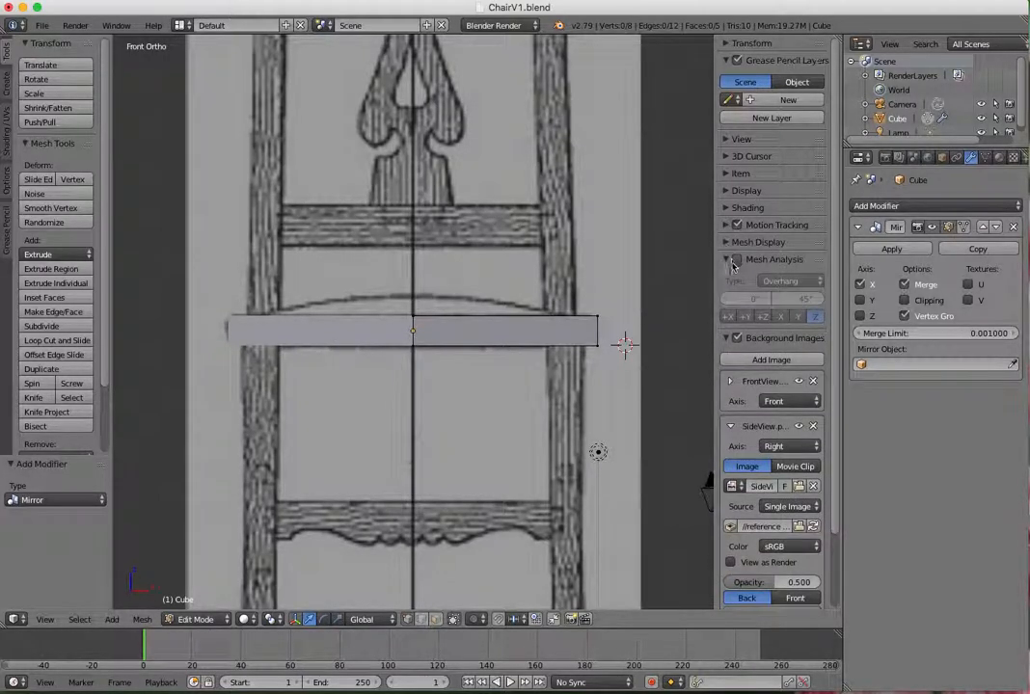
{"action": "left_click", "coordinate": [727, 277]}
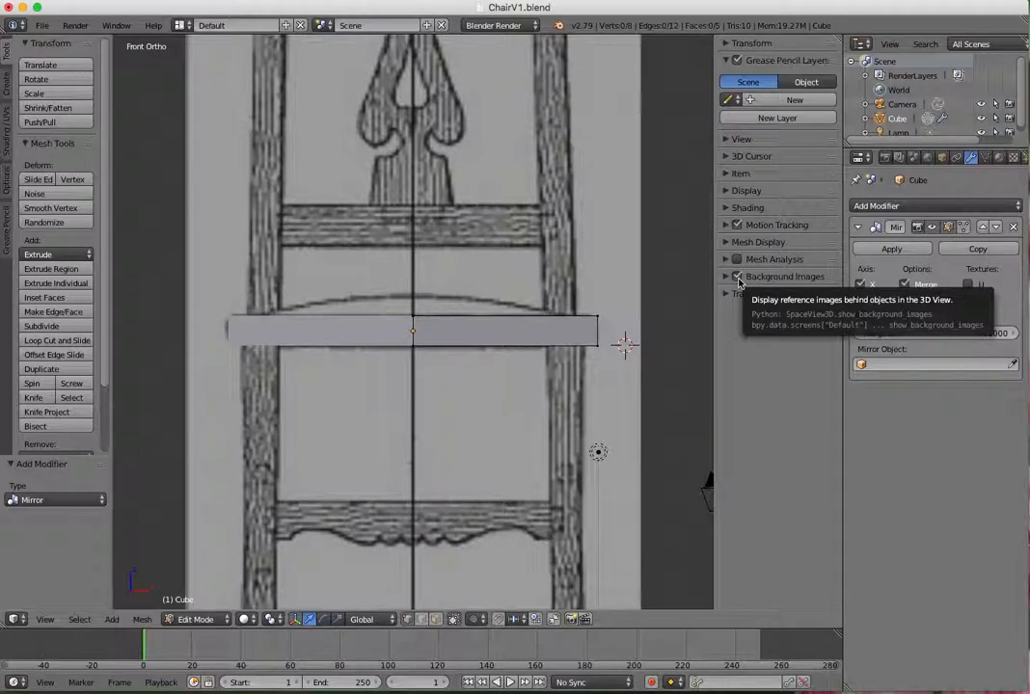
{"action": "left_click", "coordinate": [736, 277]}
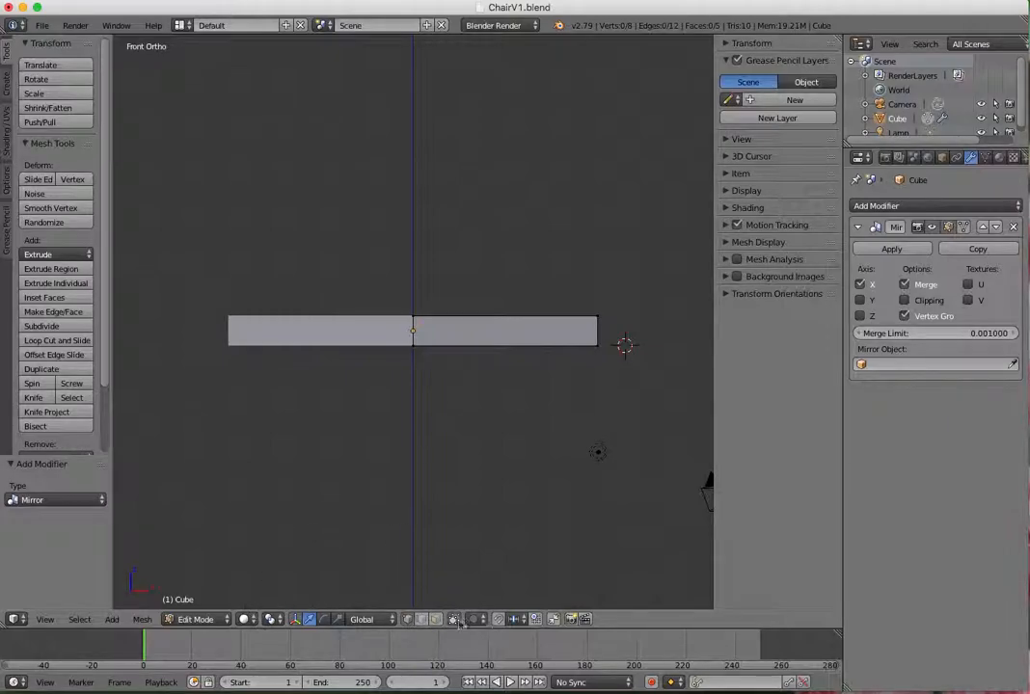
Try raising the slab's top outer vertex about 1.65 along Z to test the mirroring, and undo the move.
{"action": "left_click", "coordinate": [598, 315]}
{"action": "right_click", "coordinate": [598, 316]}
{"action": "key", "text": "g"}
{"action": "key", "text": "z"}
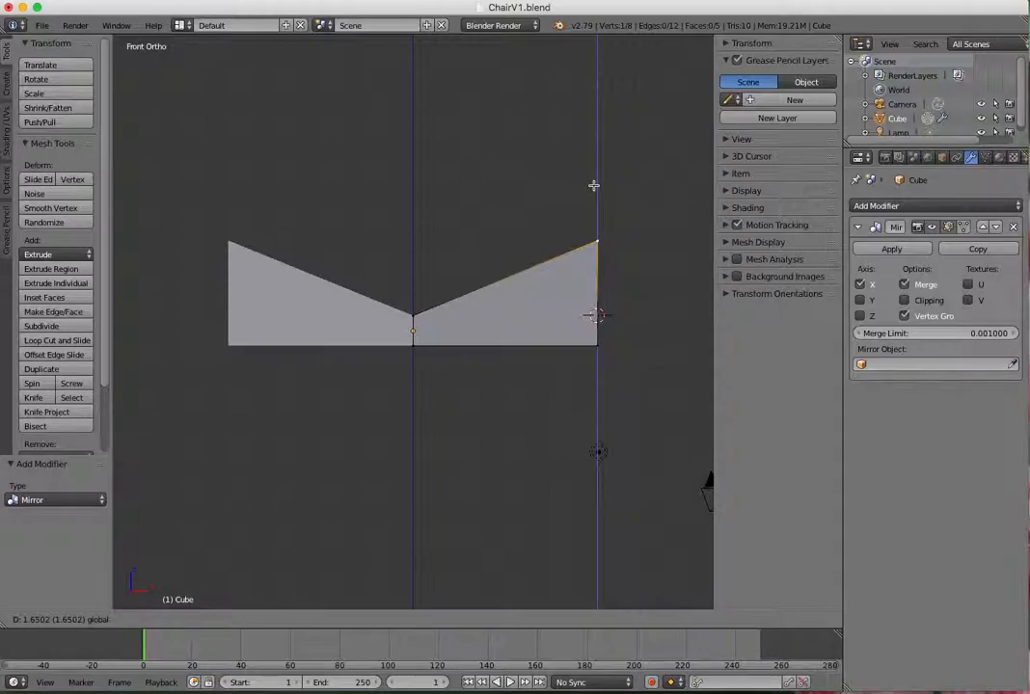
{"action": "left_click", "coordinate": [593, 185]}
{"action": "key", "text": "ctrl+z"}
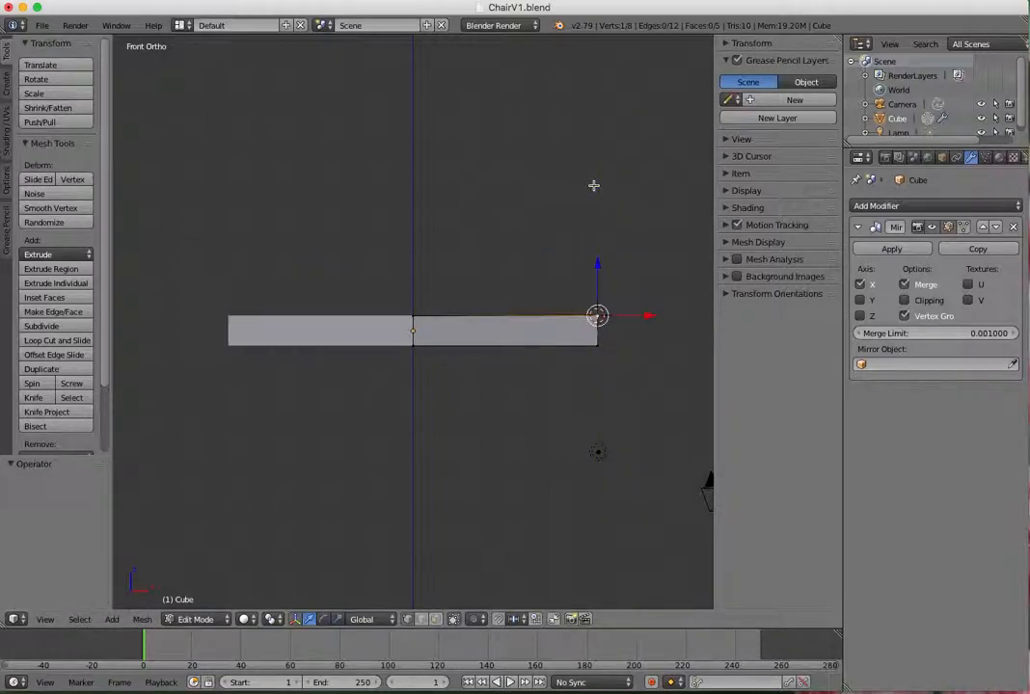
Try moving the top centre vertex about 0.80 along Z and 2.37 along X, inspect the mirrored result, and undo both moves.
{"action": "right_click", "coordinate": [412, 316]}
{"action": "key", "text": "g"}
{"action": "key", "text": "z"}
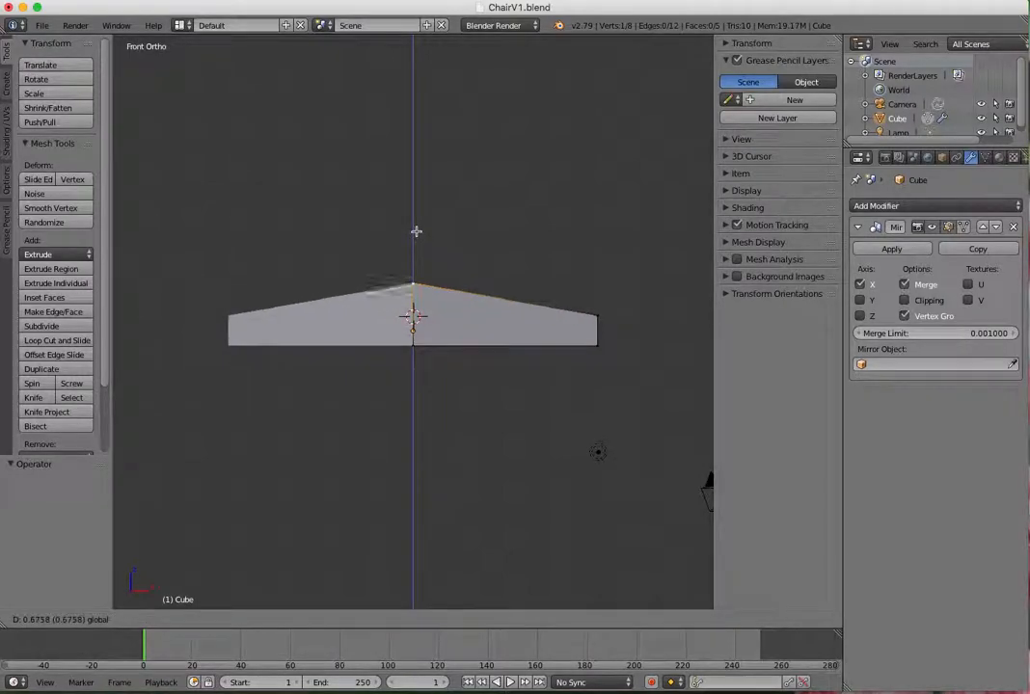
{"action": "left_click", "coordinate": [466, 279]}
{"action": "key", "text": "g"}
{"action": "key", "text": "x"}
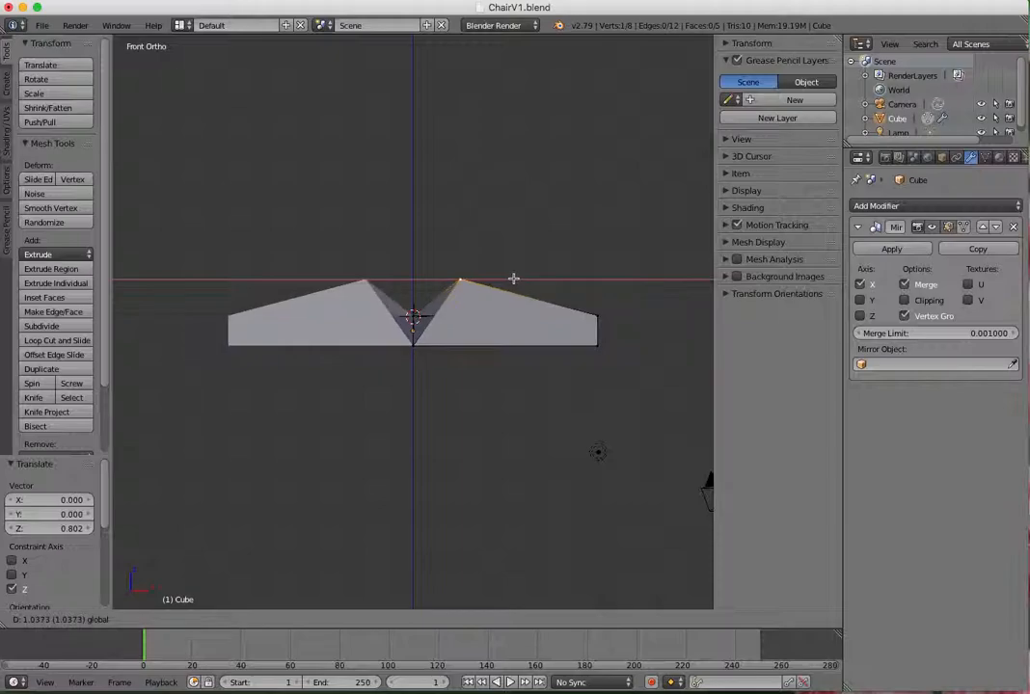
{"action": "left_click", "coordinate": [586, 283]}
{"action": "middle_click_drag", "start_coordinate": [400, 168], "coordinate": [476, 233]}
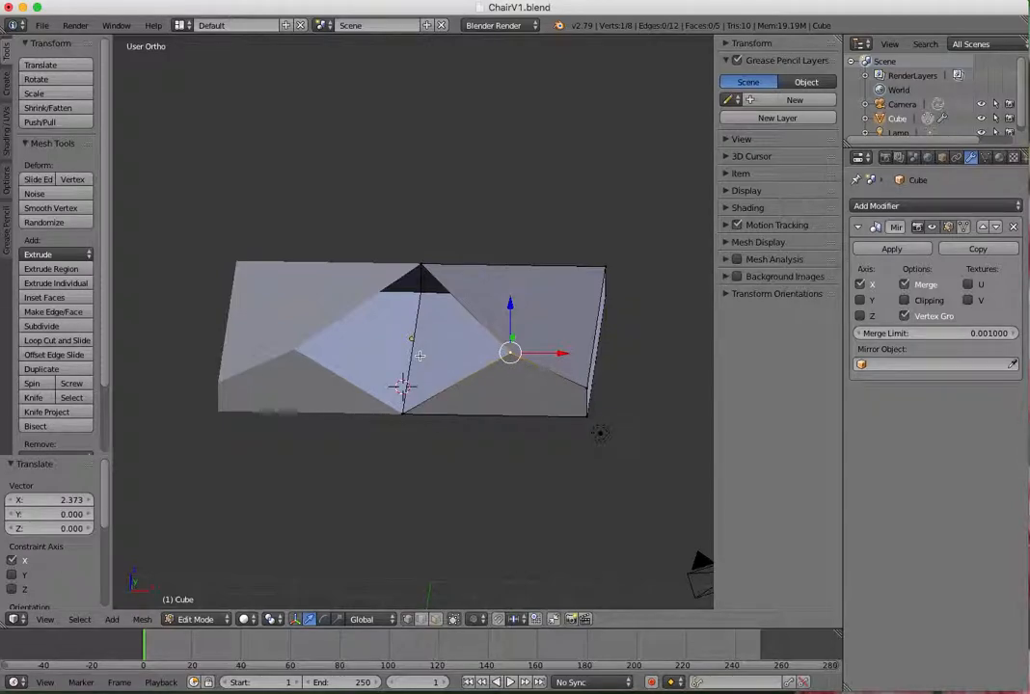
{"action": "key", "text": "ctrl+z"}
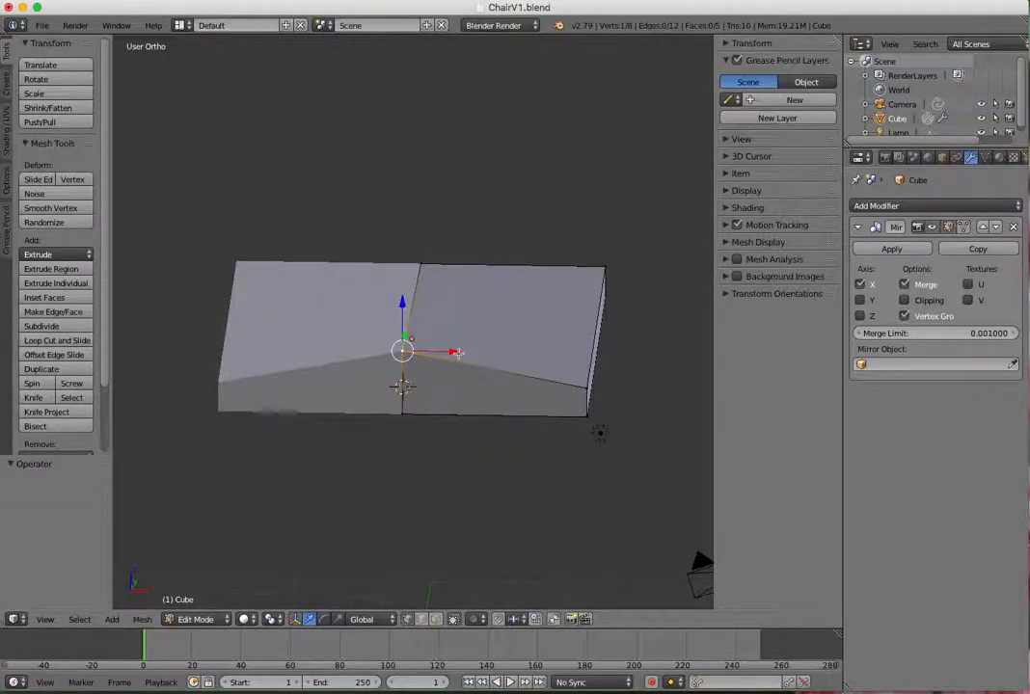
{"action": "key", "text": "ctrl+z"}
Enable Clipping on the Mirror modifier and let the edit cage follow the modifier result.
{"action": "mouse_move", "coordinate": [629, 370]}
{"action": "middle_mouse_down"}
{"action": "mouse_move", "coordinate": [640, 344]}
{"action": "mouse_move", "coordinate": [664, 333]}
{"action": "mouse_move", "coordinate": [685, 372]}
{"action": "mouse_move", "coordinate": [627, 357]}
{"action": "mouse_move", "coordinate": [578, 364]}
{"action": "mouse_move", "coordinate": [607, 368]}
{"action": "mouse_move", "coordinate": [638, 355]}
{"action": "middle_mouse_up"}
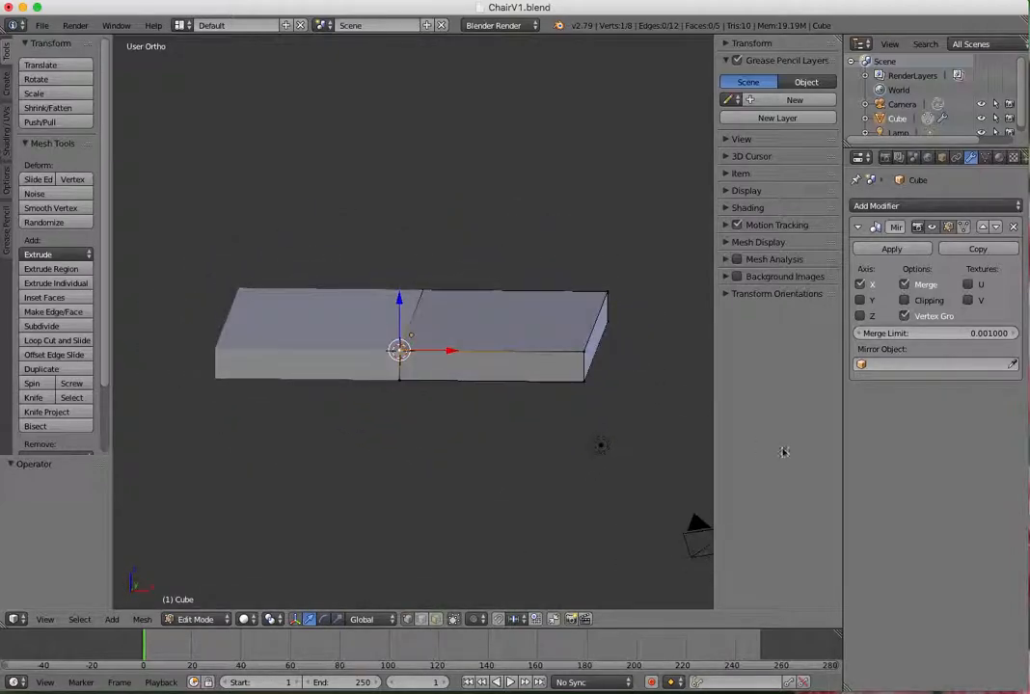
{"action": "left_click", "coordinate": [904, 301]}
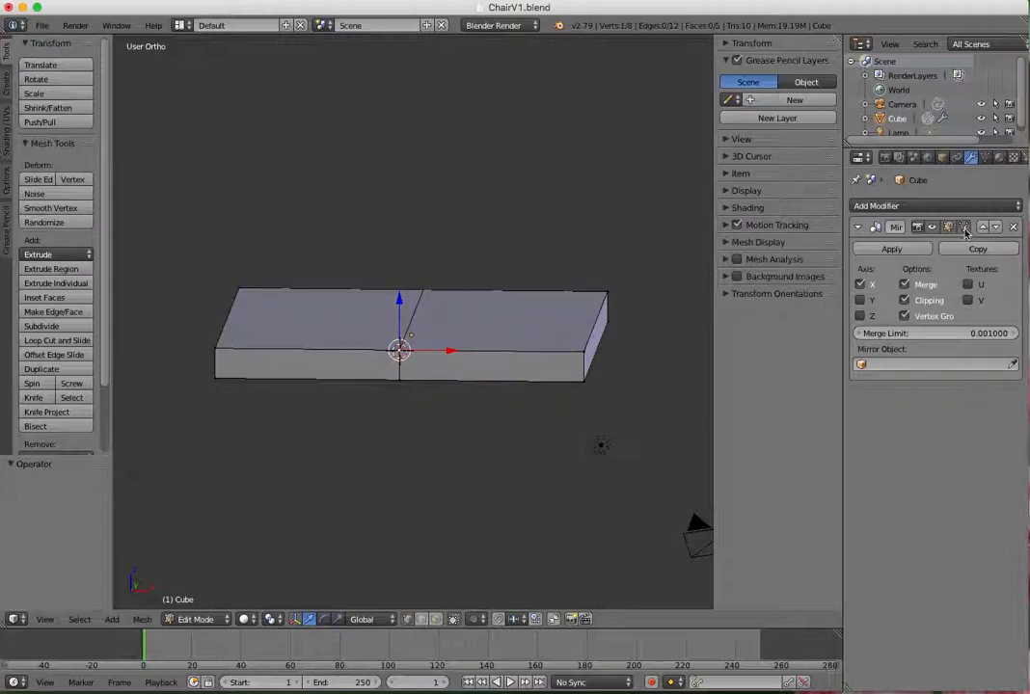
Test the clipping by raising the front centre vertex along Z and moving it about 0.41 along X, and undo both moves.
{"action": "middle_click_drag", "start_coordinate": [413, 424], "coordinate": [469, 423]}
{"action": "left_click_drag", "start_coordinate": [459, 258], "coordinate": [468, 178]}
{"action": "middle_click_drag", "start_coordinate": [492, 170], "coordinate": [646, 259]}
{"action": "left_click_drag", "start_coordinate": [589, 353], "coordinate": [632, 368]}
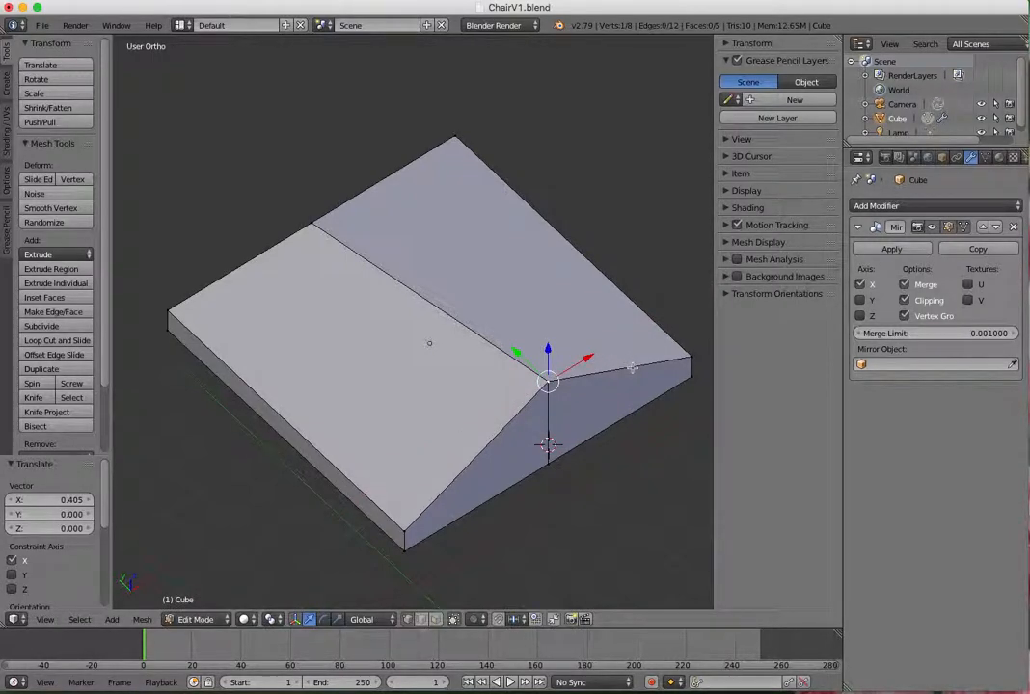
{"action": "key", "text": "ctrl+z"}
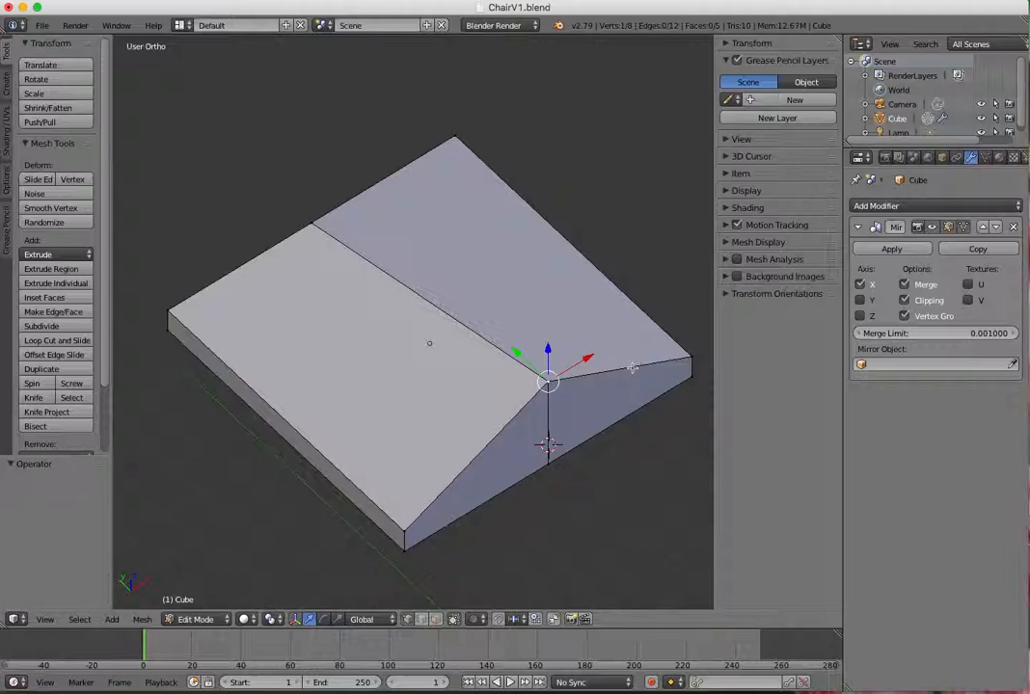
{"action": "middle_click_drag", "start_coordinate": [674, 294], "coordinate": [566, 242]}
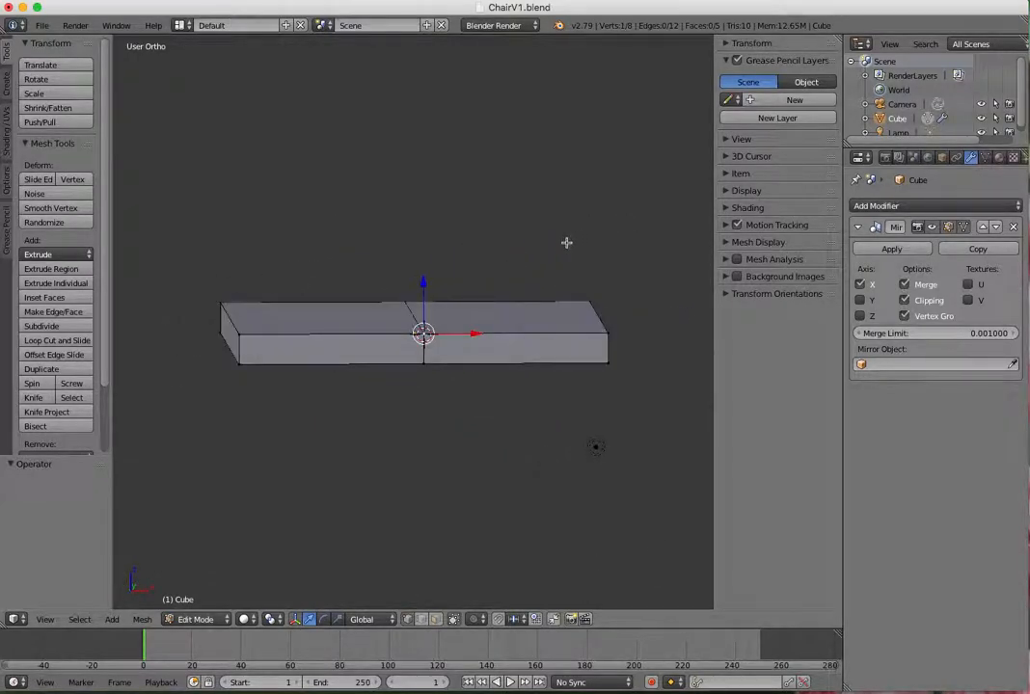
Return to the front view and show the background reference images again, with the whole chair in view.
{"action": "key", "text": "KP_1"}
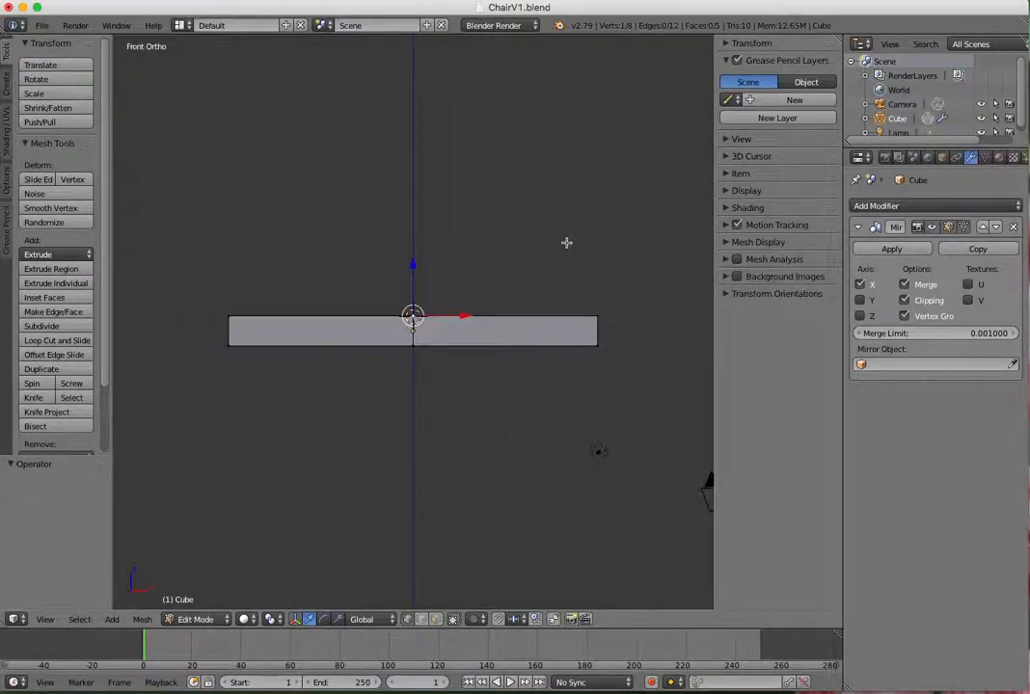
{"action": "left_click", "coordinate": [737, 278]}
{"action": "scroll", "coordinate": [672, 296], "scroll_direction": "up", "scroll_amount": 1}
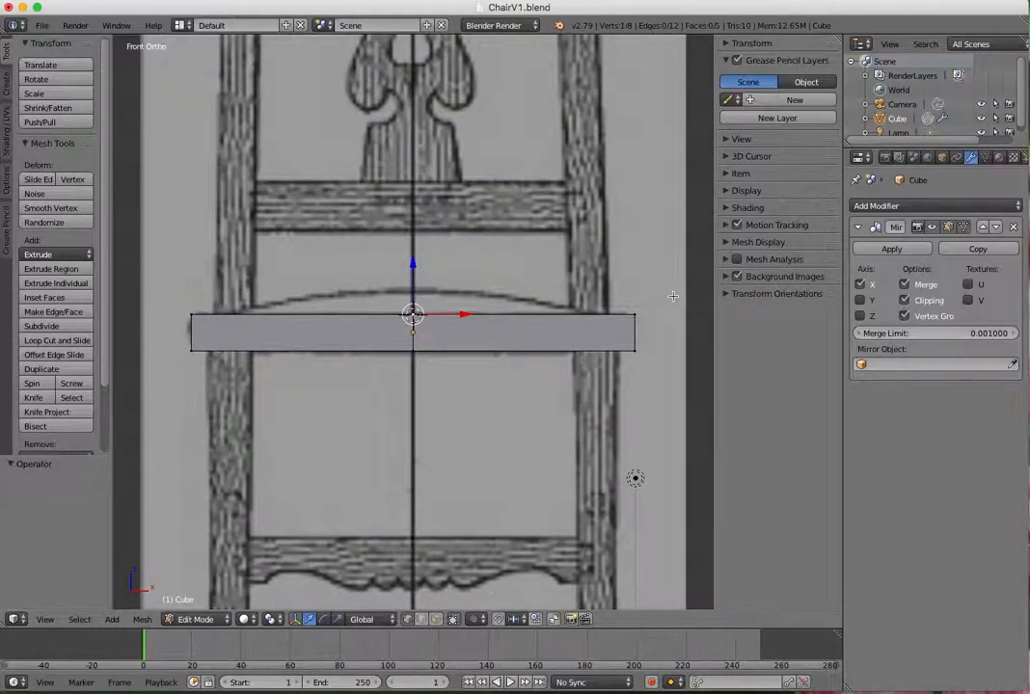
{"action": "scroll", "coordinate": [672, 295], "scroll_direction": "down", "scroll_amount": 3}
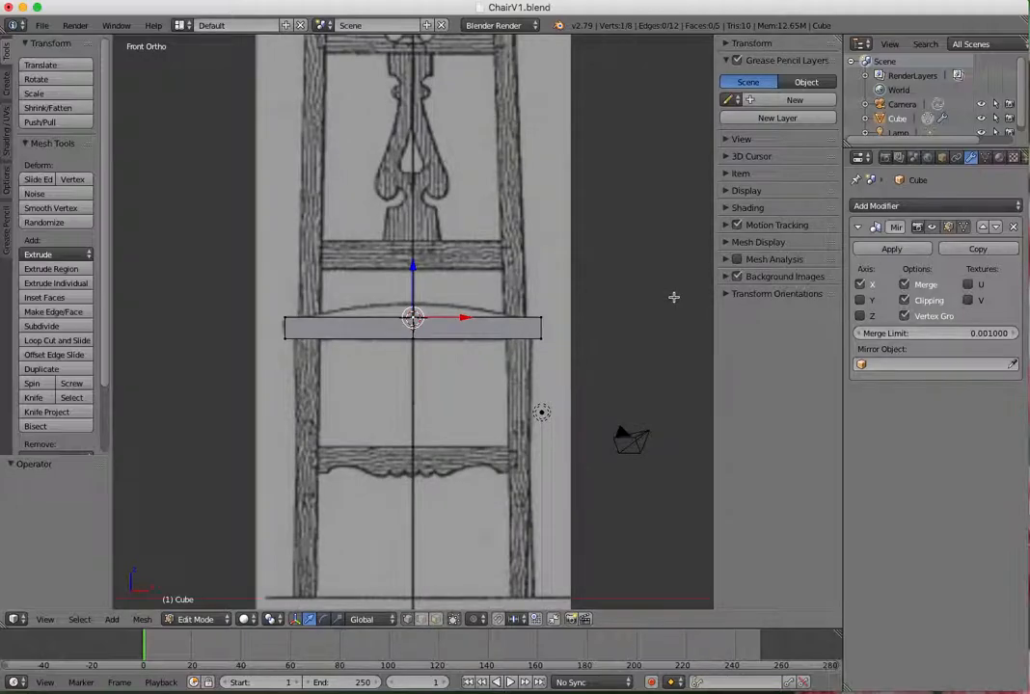
{"action": "scroll", "coordinate": [673, 296], "scroll_direction": "down", "scroll_amount": 1}
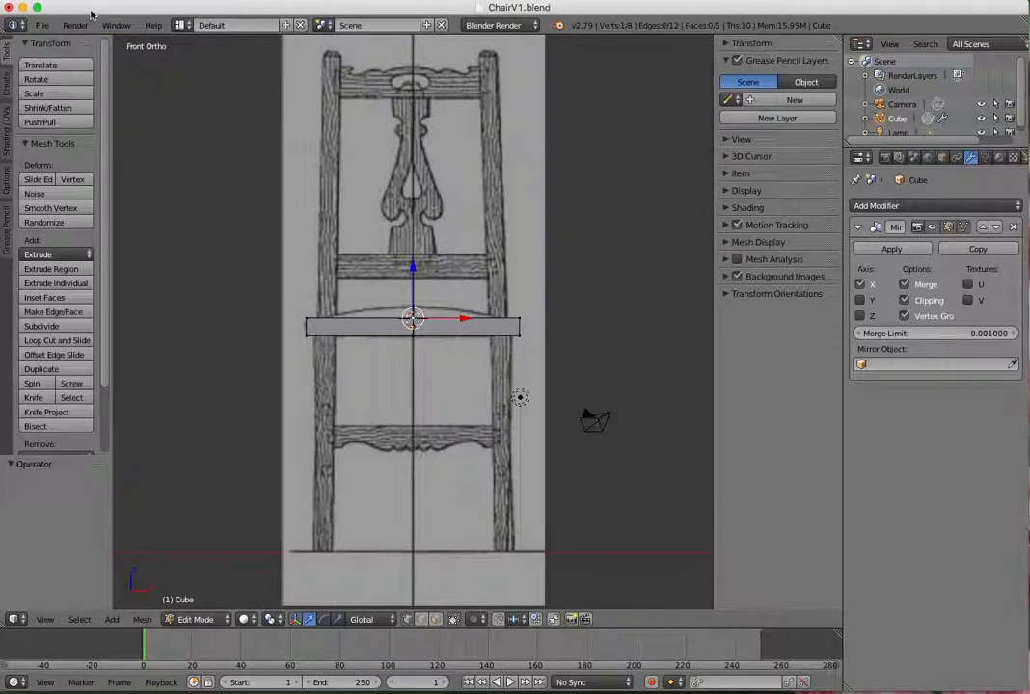
Save the scene as a new version named ChairV2.blend in the Chair 3D model folder.
{"action": "left_click", "coordinate": [42, 27]}
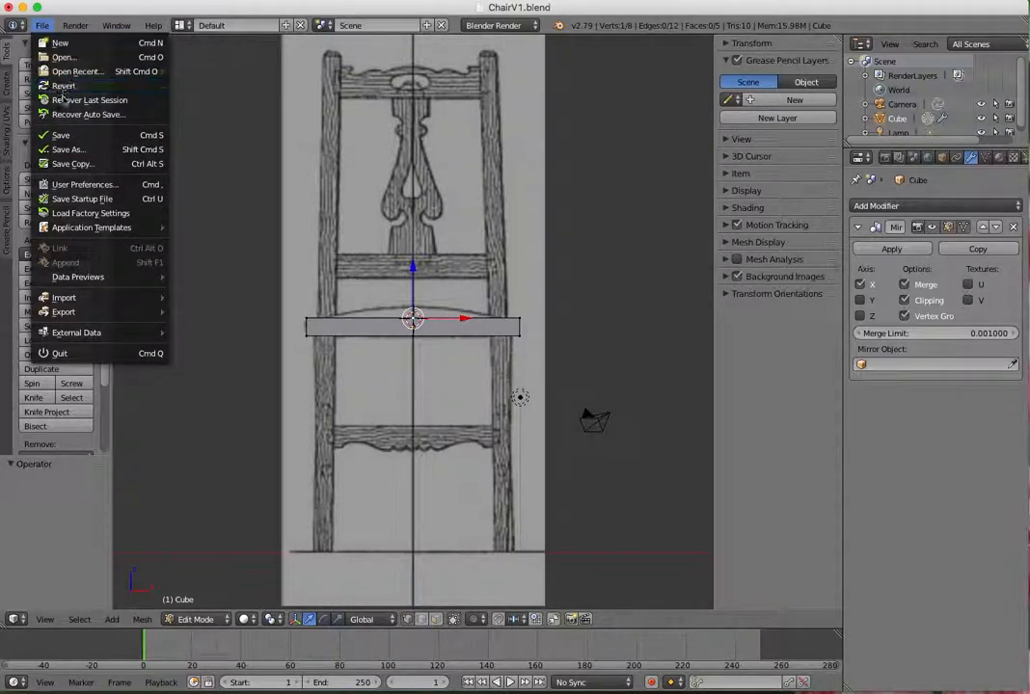
{"action": "left_click", "coordinate": [70, 149]}
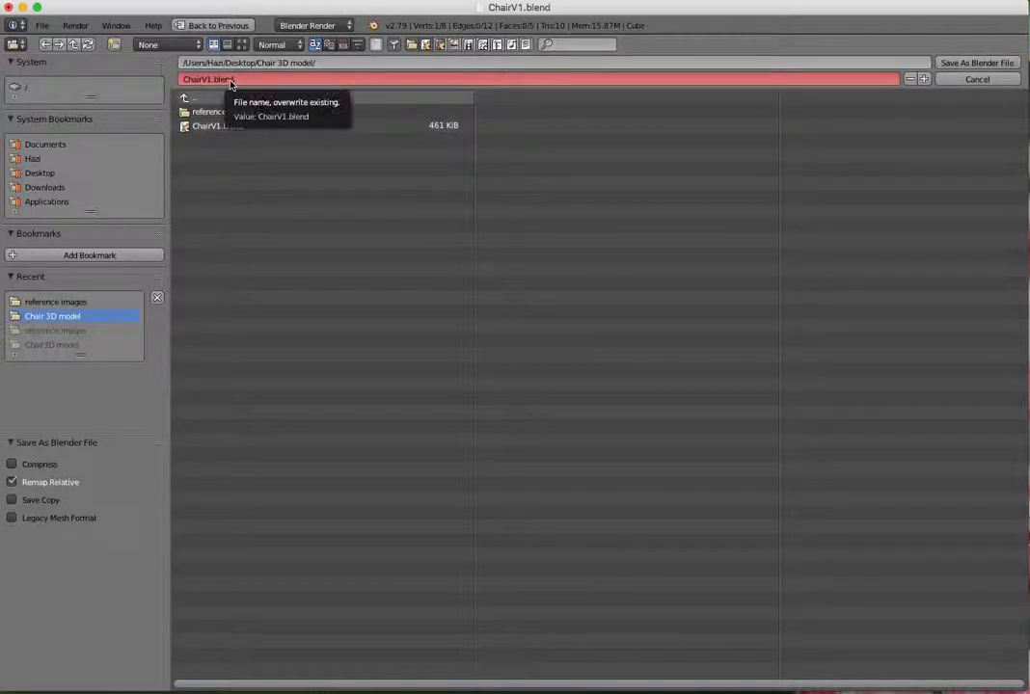
{"action": "left_click", "coordinate": [924, 80]}
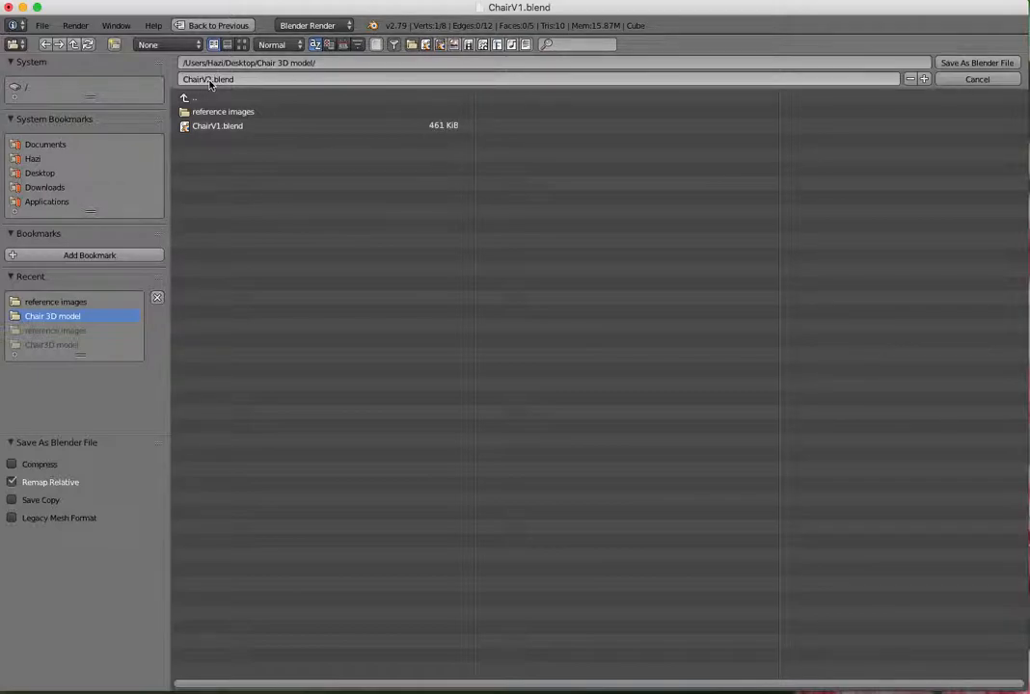
{"action": "left_click", "coordinate": [923, 79]}
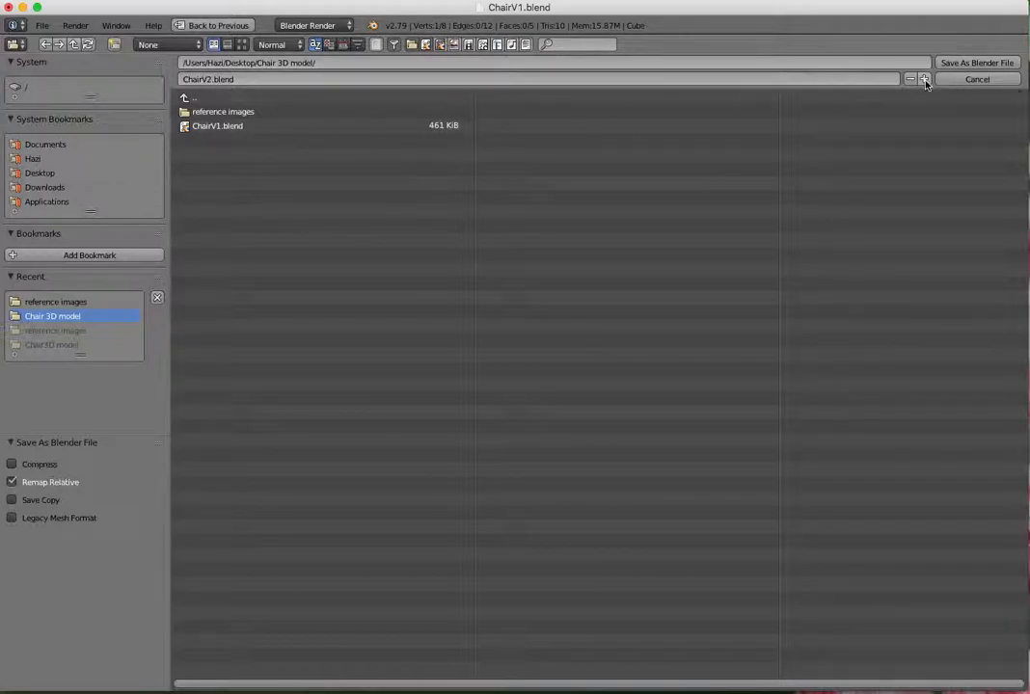
{"action": "left_click", "coordinate": [923, 79]}
{"action": "left_click", "coordinate": [923, 79]}
{"action": "left_click", "coordinate": [923, 79]}
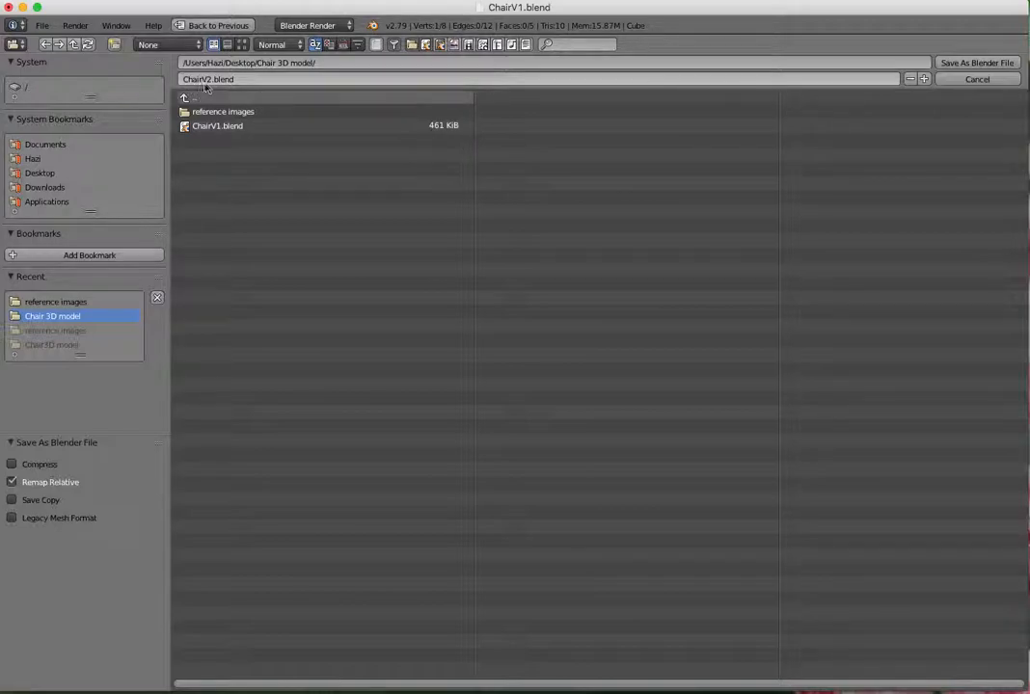
{"action": "left_click", "coordinate": [977, 63]}
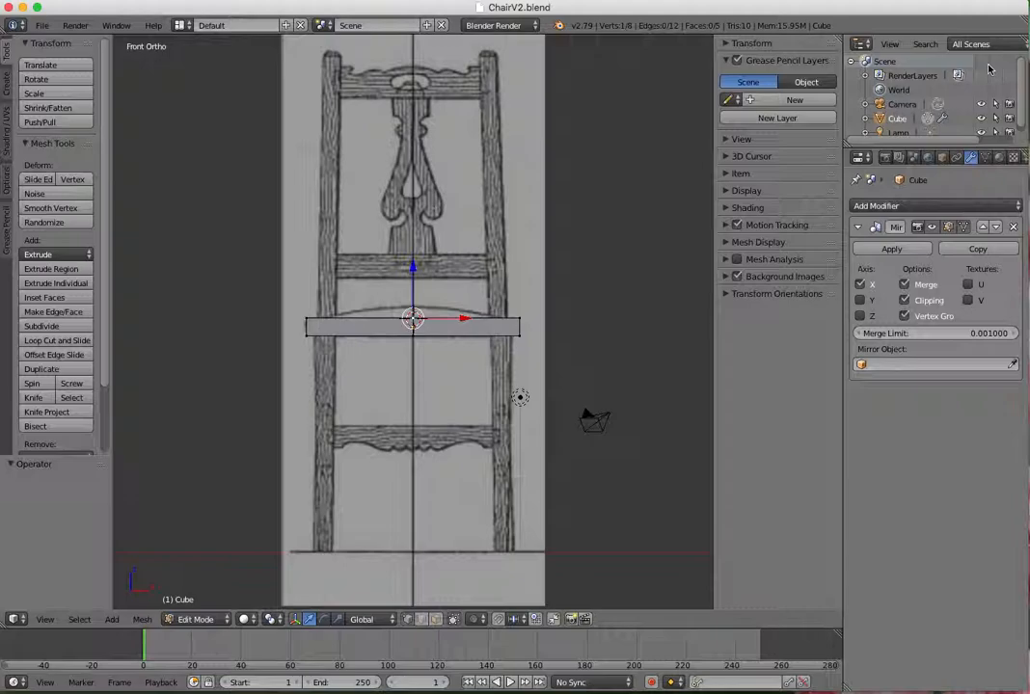